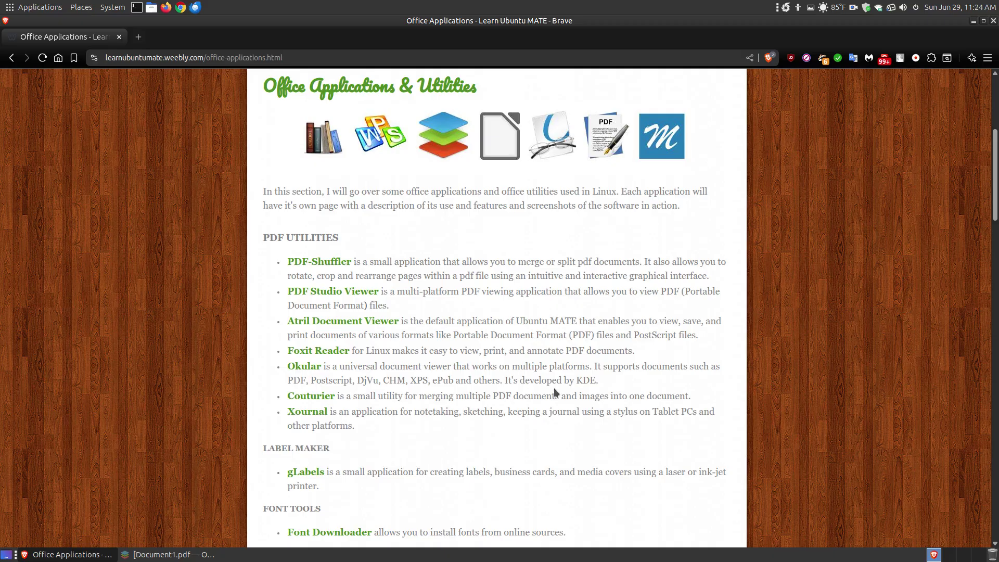
# Scroll the Learn Ubuntu MATE Office Applications article down to the ONLYOFFICE Desktop Editors paragraph.
pyautogui.scroll(-10, 529, 366)
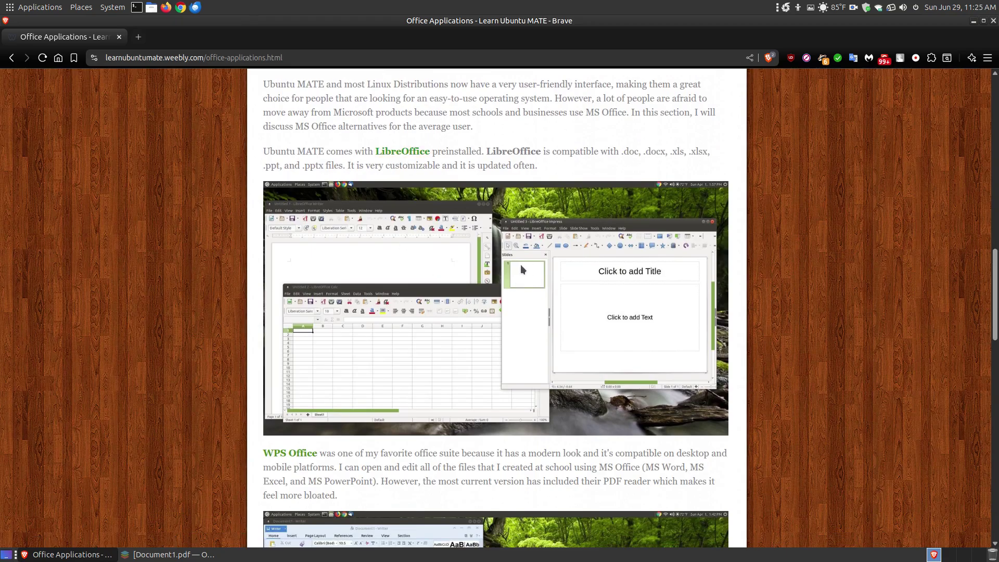
pyautogui.scroll(-6, 500, 307)
pyautogui.scroll(5, 516, 264)
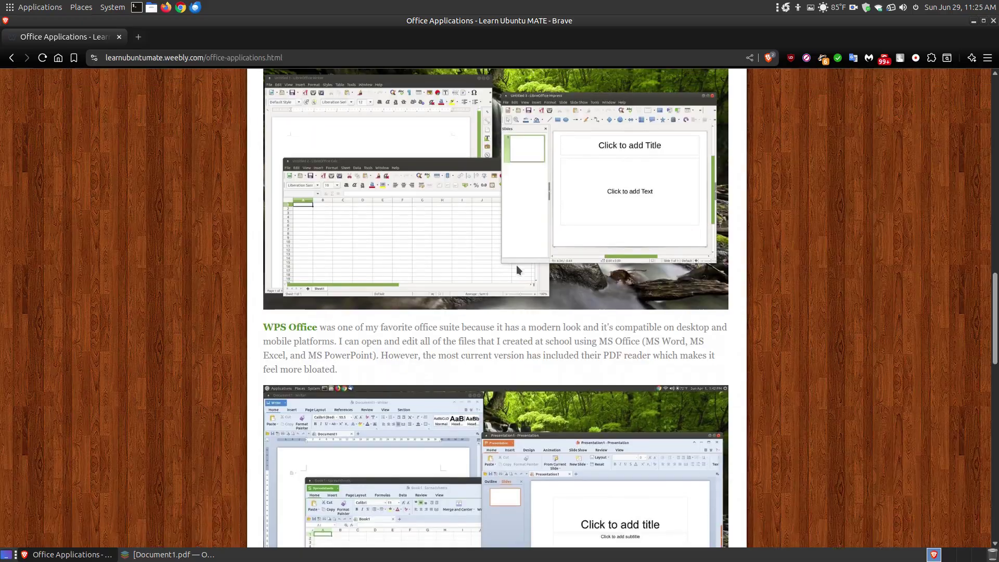
pyautogui.scroll(-5, 516, 264)
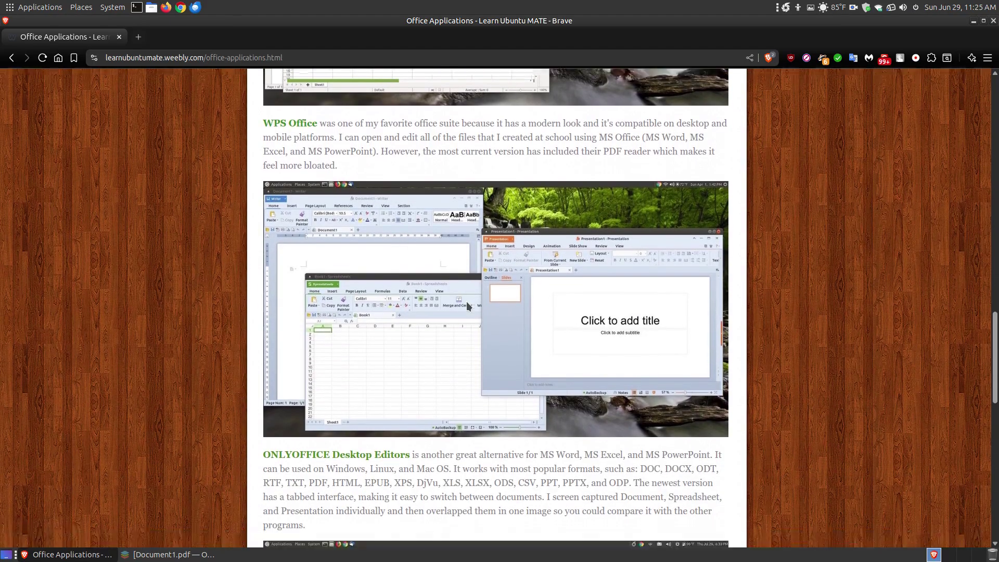
pyautogui.scroll(-6, 349, 197)
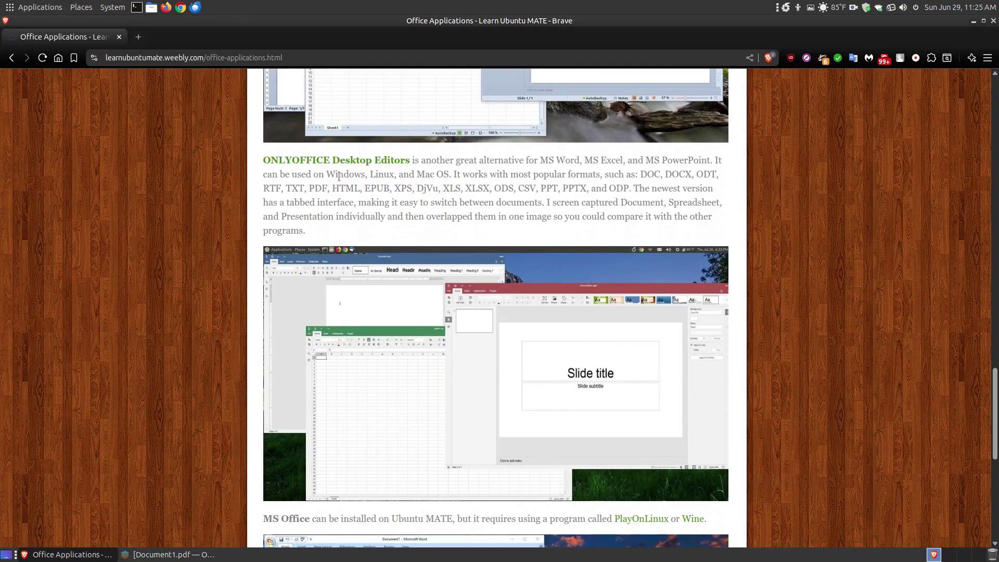
# Open the article's ONLYOFFICE Desktop Editors link in a new tab and view it.
pyautogui.rightClick(327, 163)
pyautogui.click(354, 170)
pyautogui.click(173, 41)
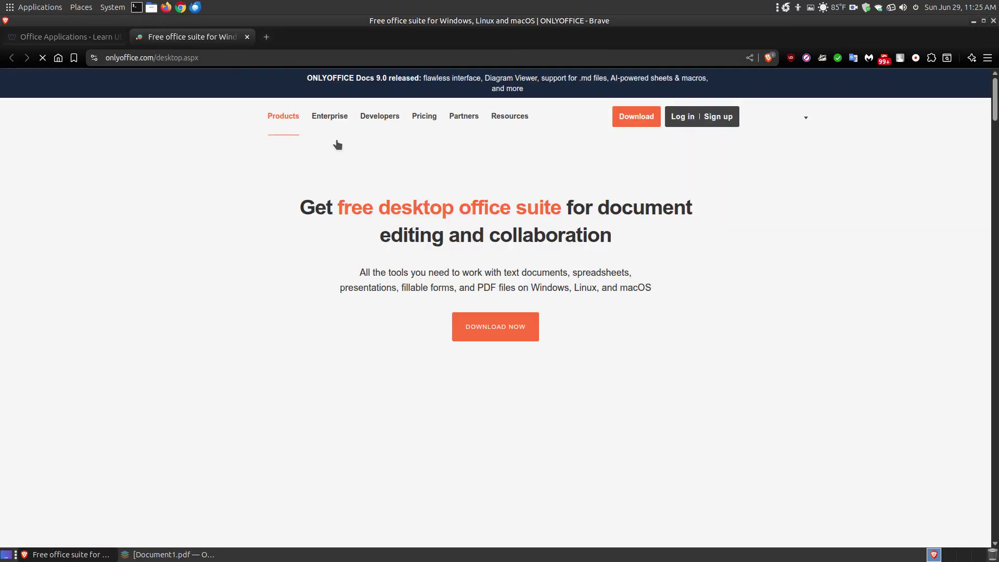
# Reread the Ubuntu MATE article, then return to ONLYOFFICE and go to its desktop editors download page.
pyautogui.click(60, 36)
pyautogui.scroll(-4, 593, 333)
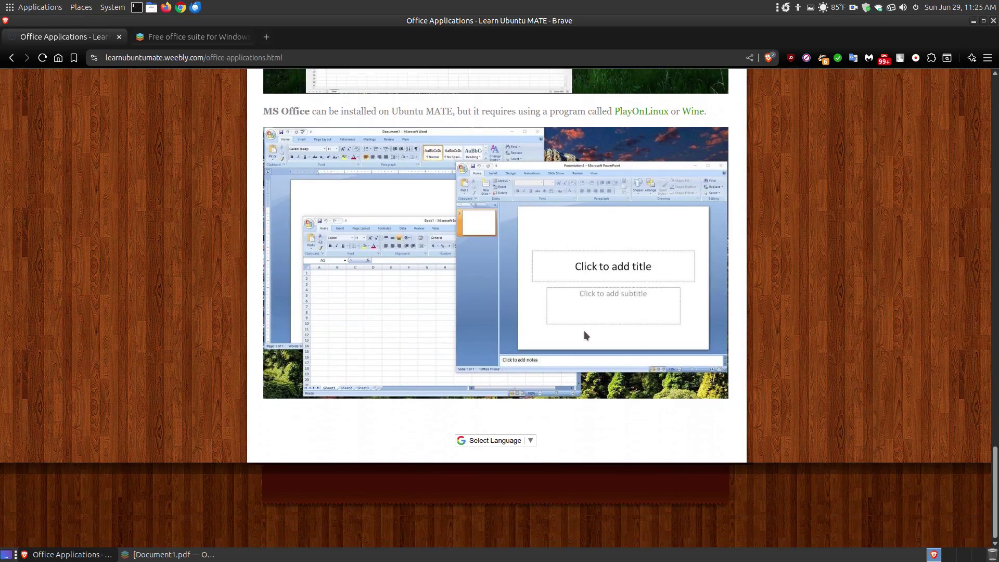
pyautogui.scroll(1, 585, 334)
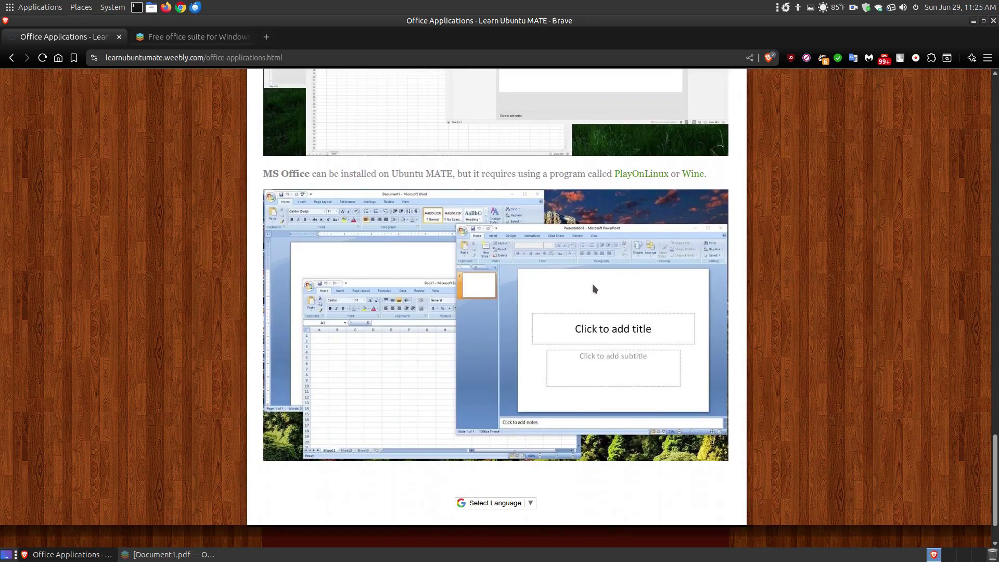
pyautogui.scroll(12, 538, 304)
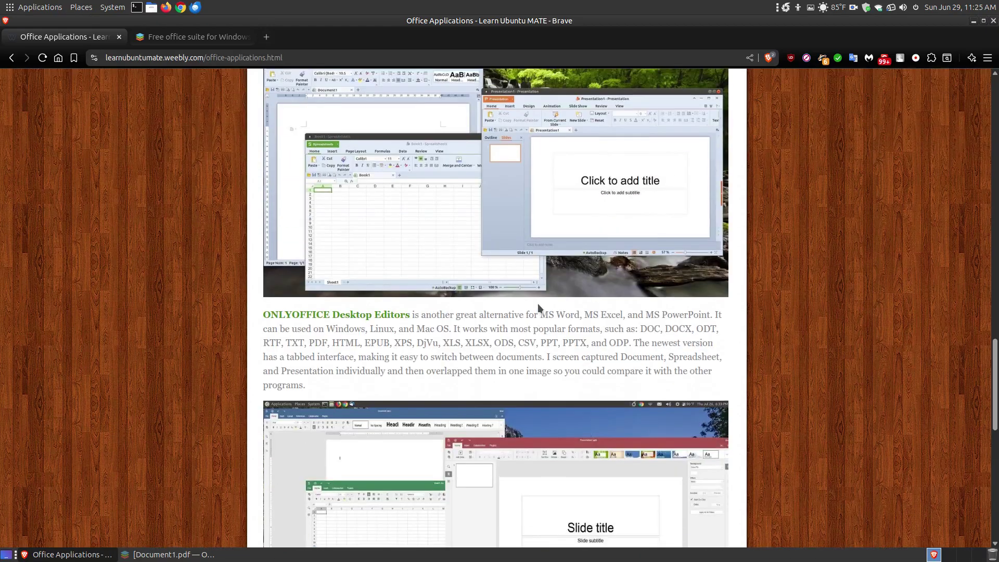
pyautogui.scroll(5, 538, 304)
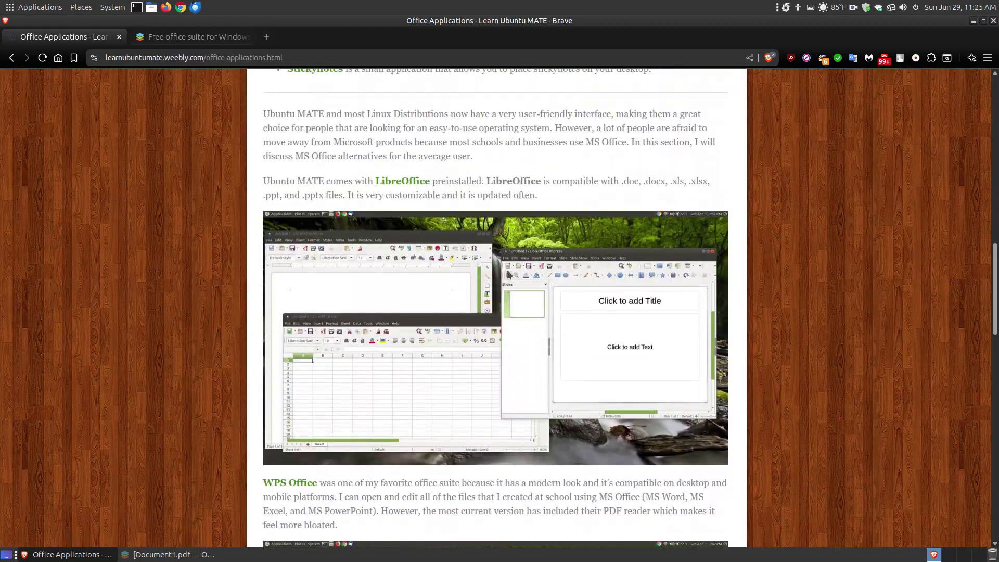
pyautogui.scroll(-12, 455, 272)
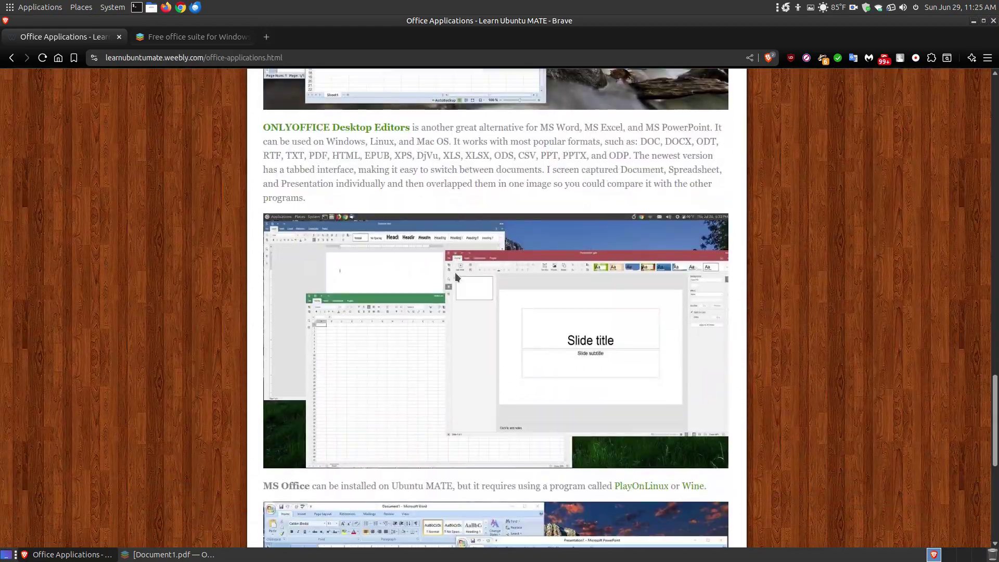
pyautogui.scroll(-1, 455, 273)
pyautogui.scroll(1, 455, 272)
pyautogui.click(195, 36)
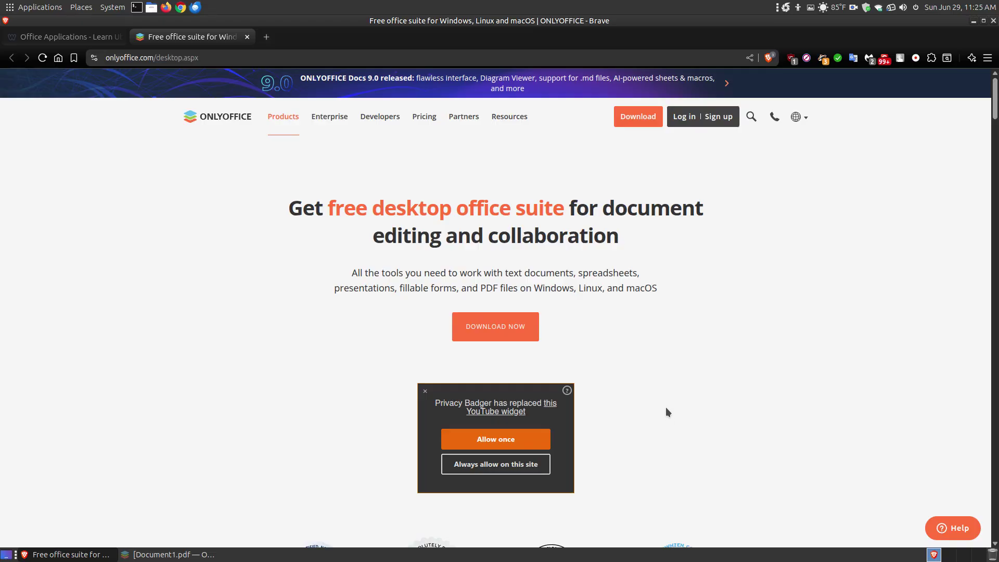
pyautogui.click(504, 332)
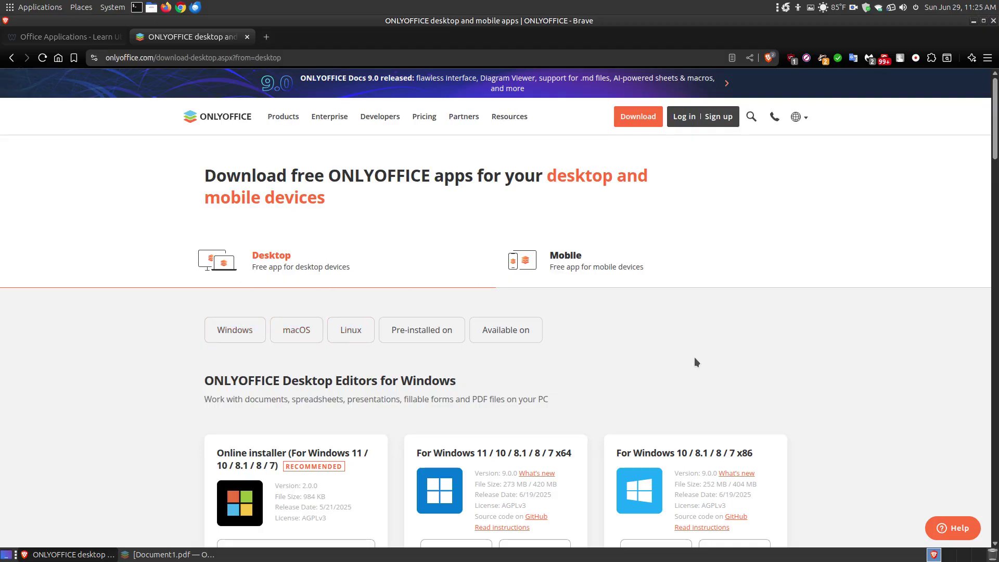
# Scroll past the Windows and macOS cards to the Linux section and open ONLYOFFICE's GitHub repository.
pyautogui.scroll(-5, 721, 359)
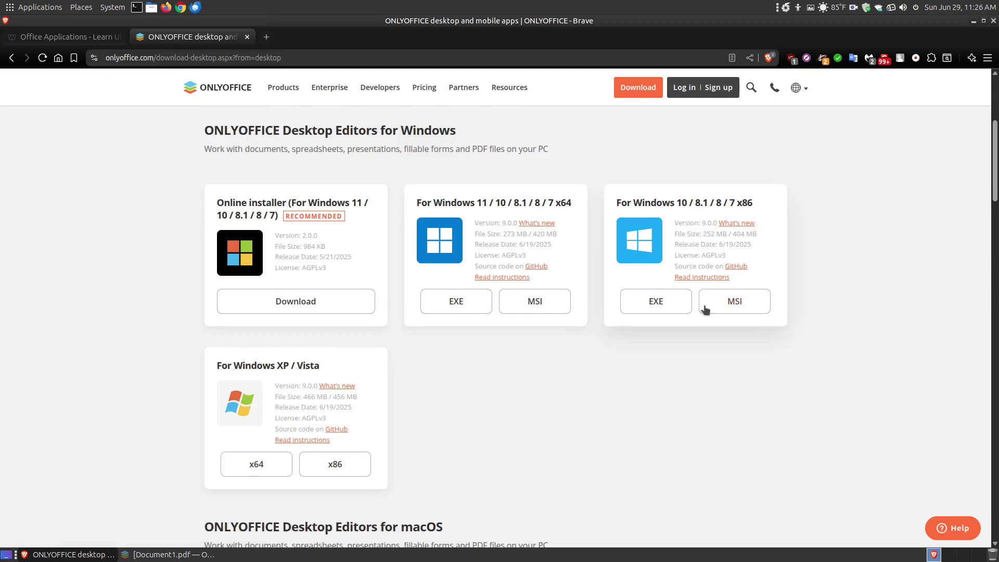
pyautogui.scroll(-2, 673, 333)
pyautogui.scroll(-1, 672, 336)
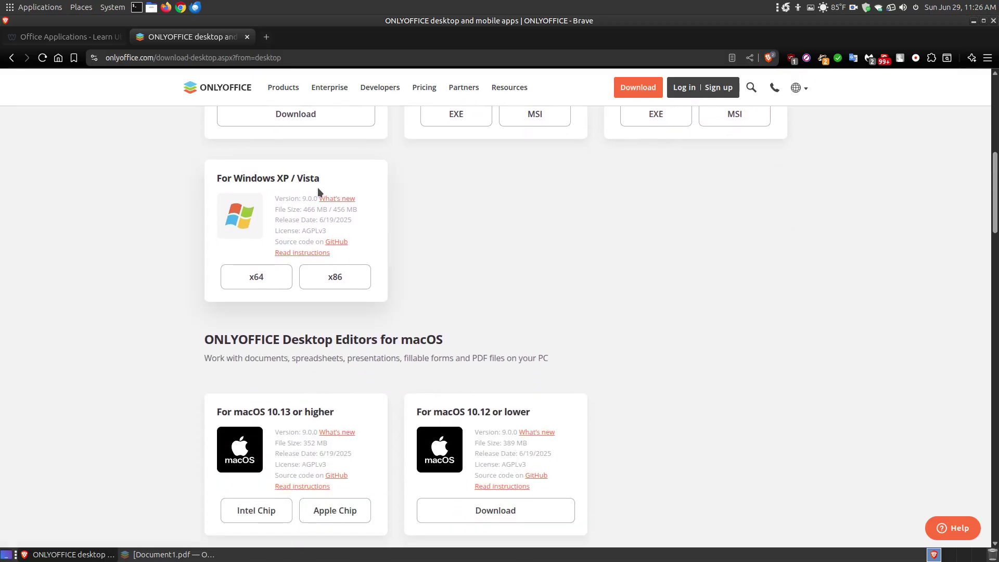
pyautogui.scroll(-3, 671, 328)
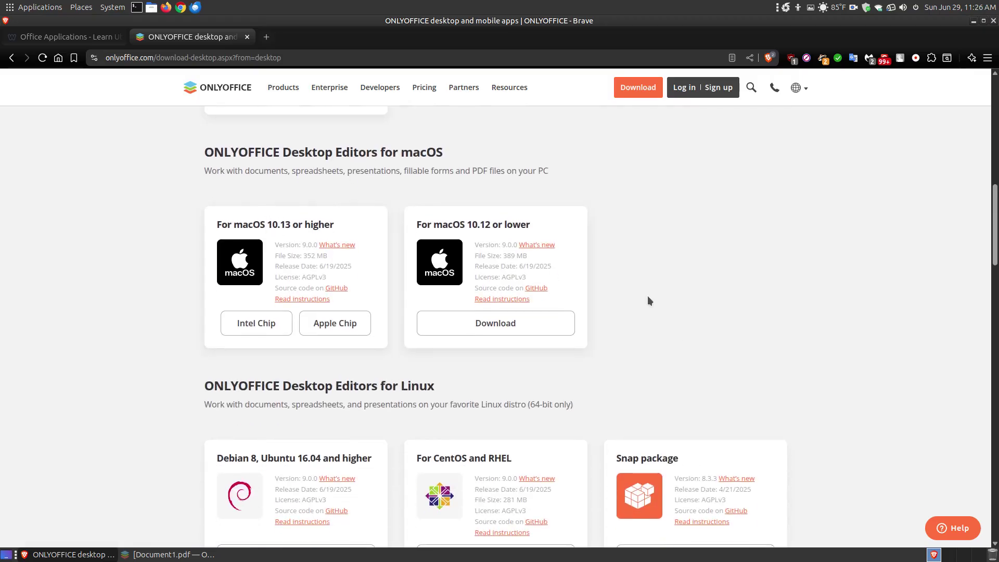
pyautogui.scroll(-4, 647, 296)
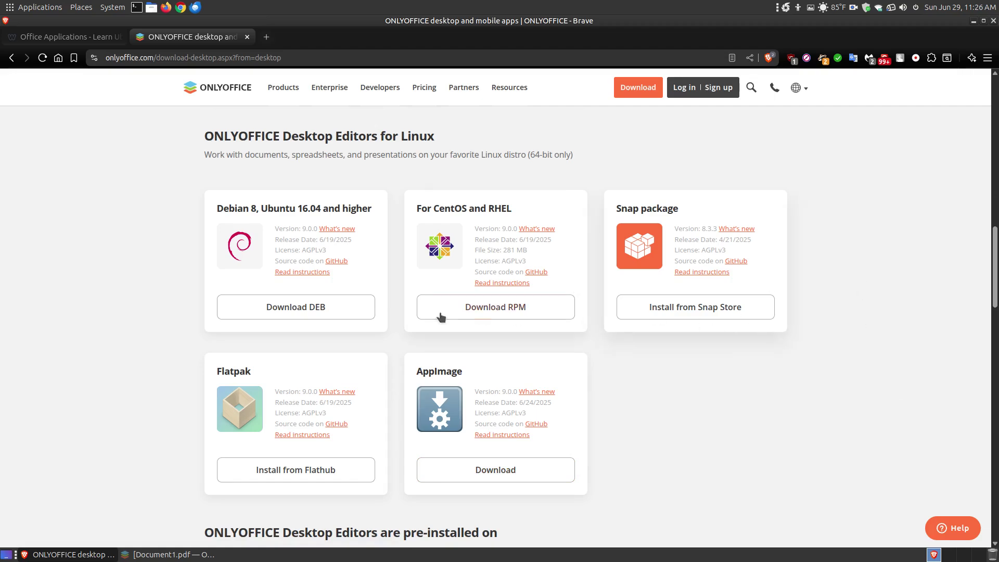
pyautogui.click(334, 261)
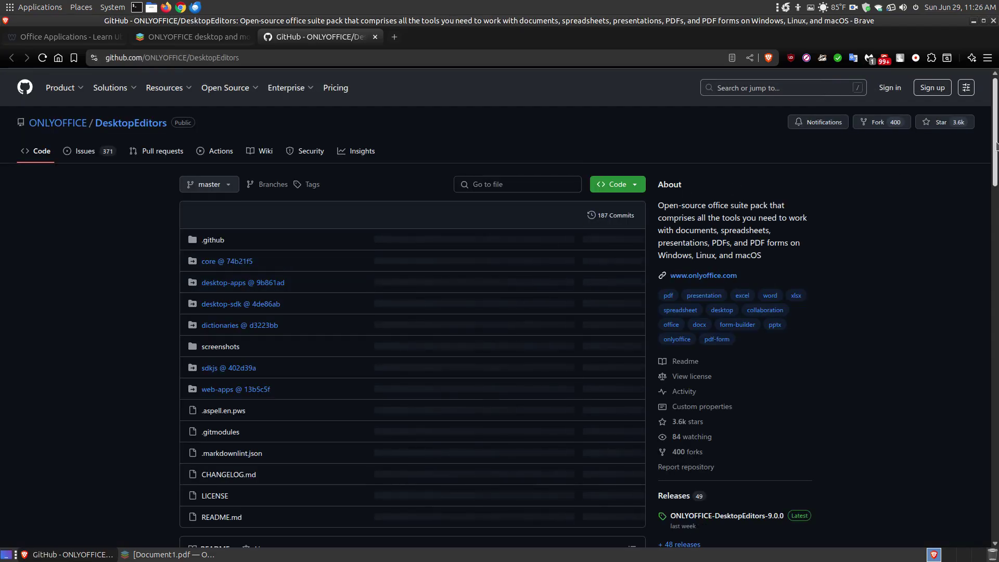
# View the ONLYOFFICE-DesktopEditors-9.0.0 release assets, including the 426 MB x86_64 AppImage, then minimize Brave.
pyautogui.moveTo(993, 173); pyautogui.dragTo(992, 141)
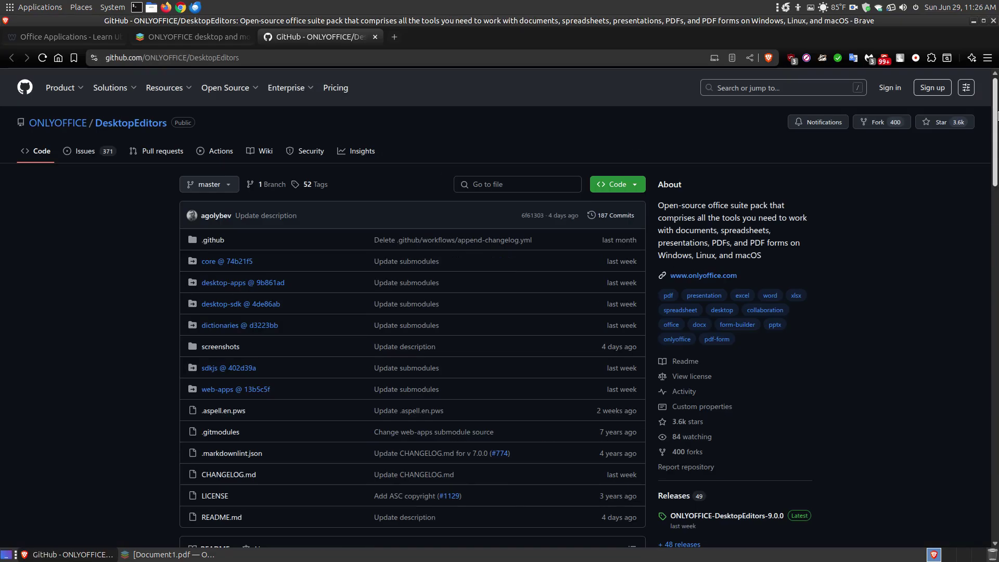
pyautogui.scroll(-6, 769, 339)
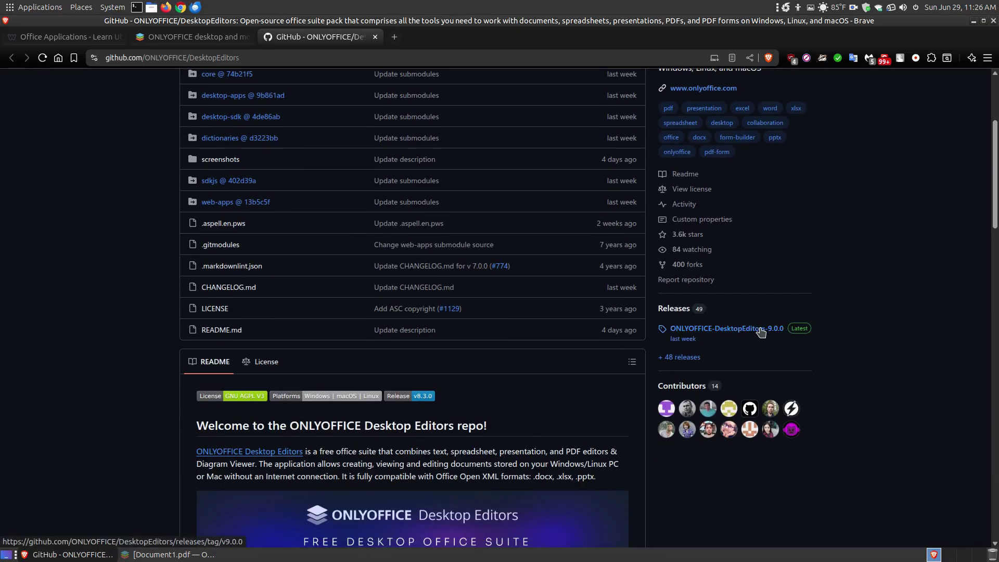
pyautogui.click(773, 329)
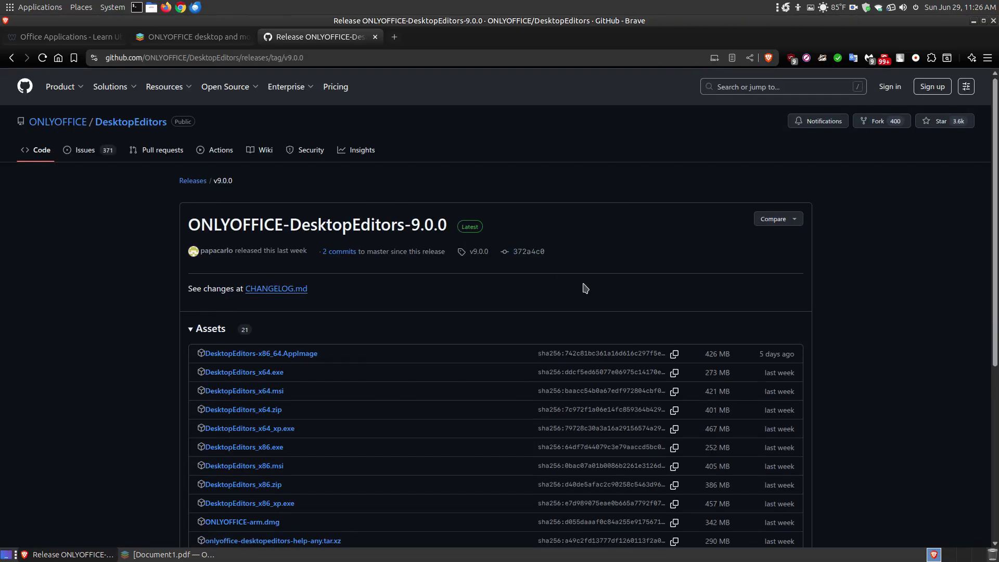
pyautogui.scroll(-2, 583, 284)
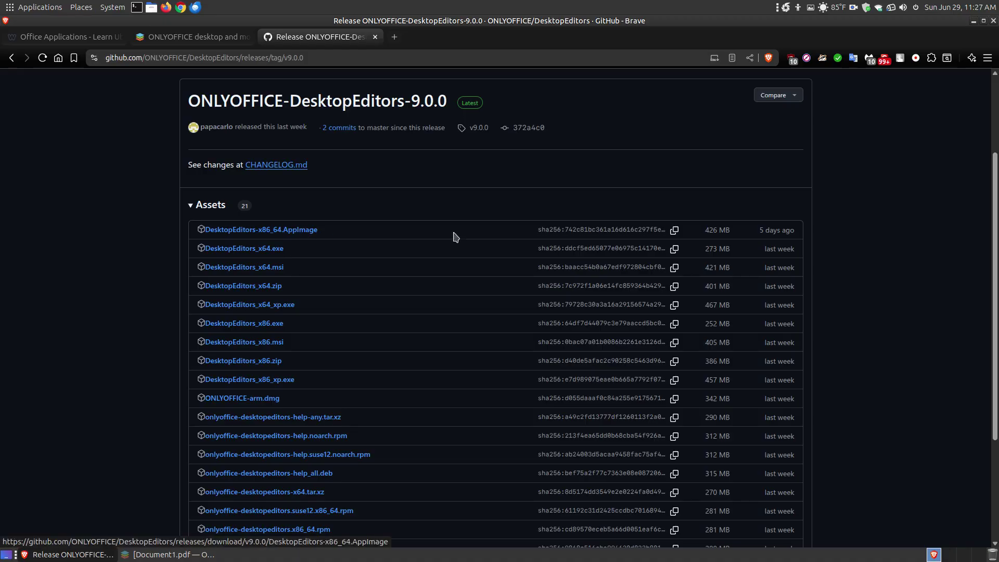
pyautogui.click(974, 22)
pyautogui.click(168, 554)
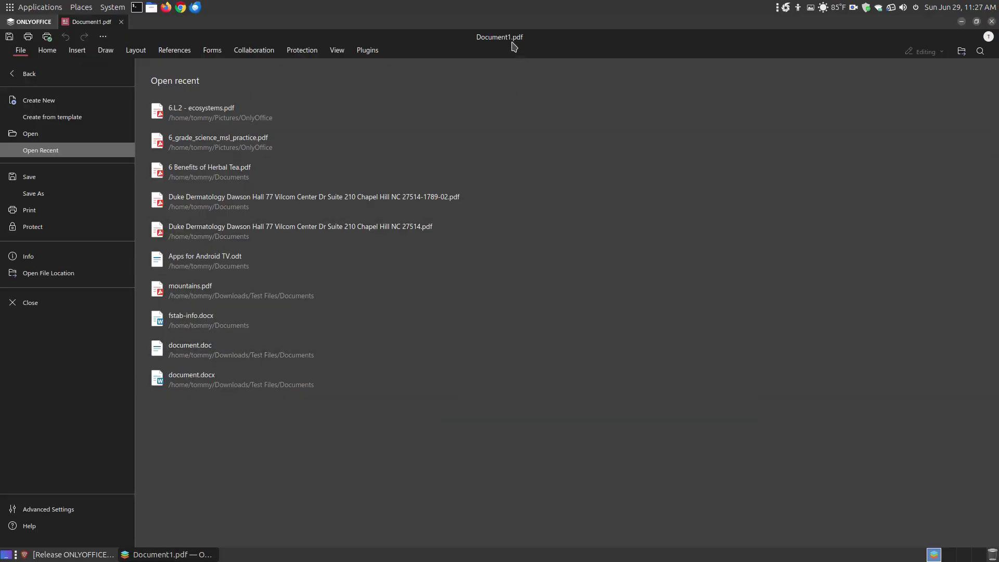
pyautogui.click(190, 115)
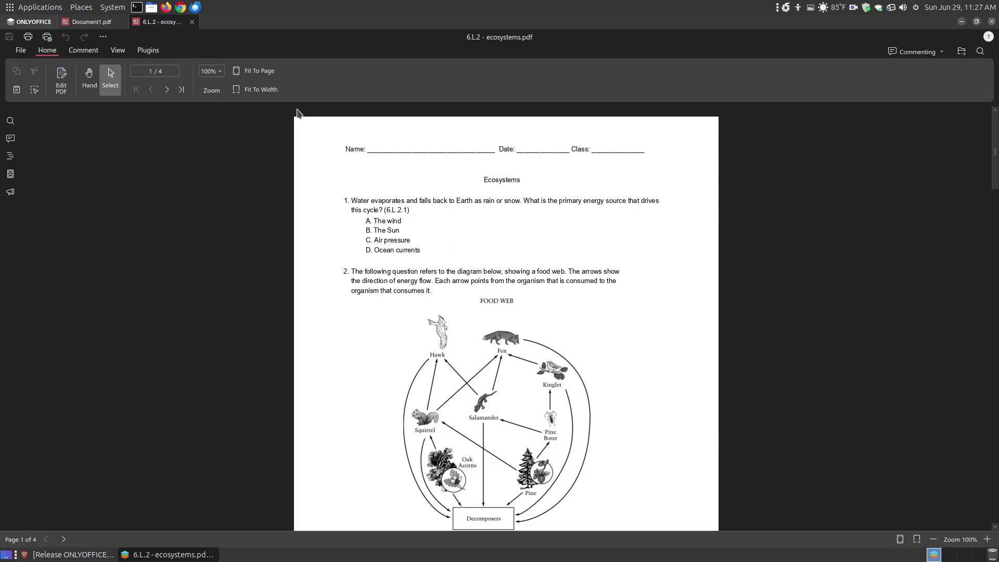
pyautogui.click(223, 72)
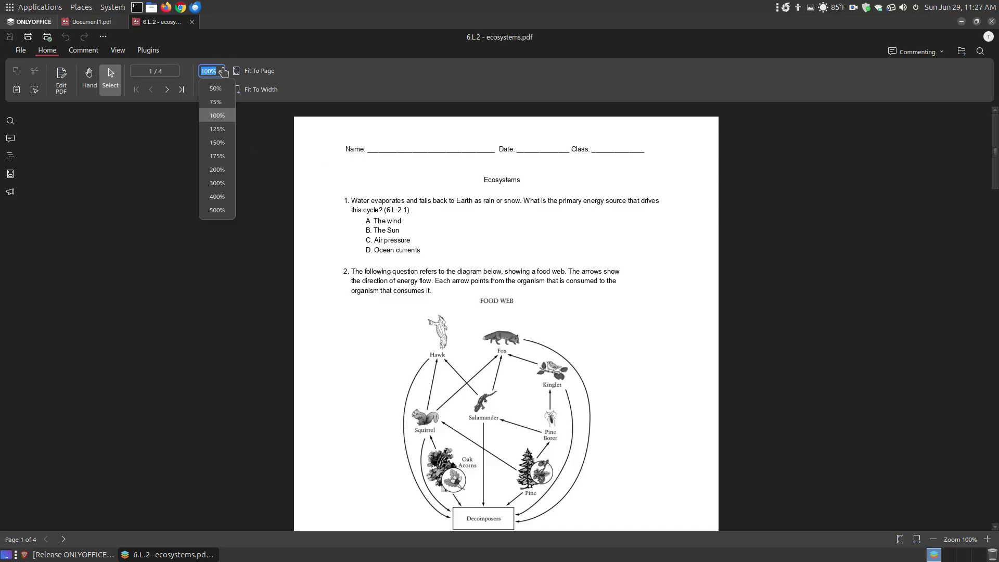
pyautogui.click(214, 143)
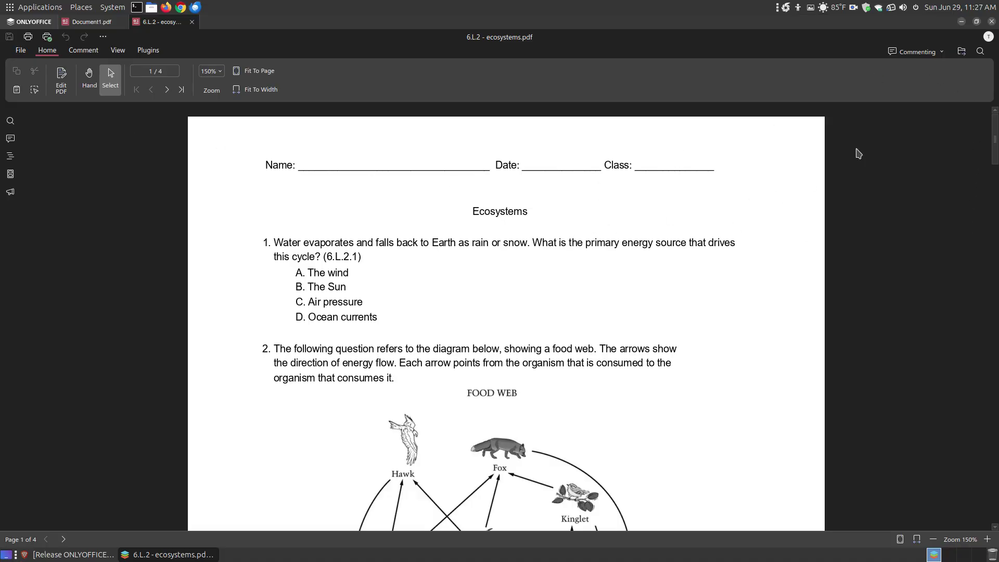
pyautogui.click(930, 54)
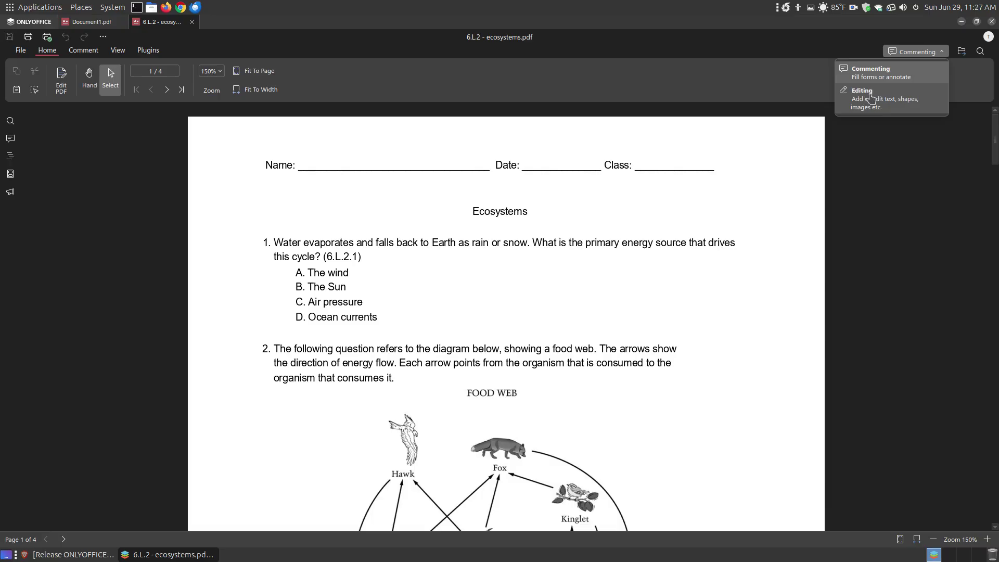
pyautogui.click(908, 70)
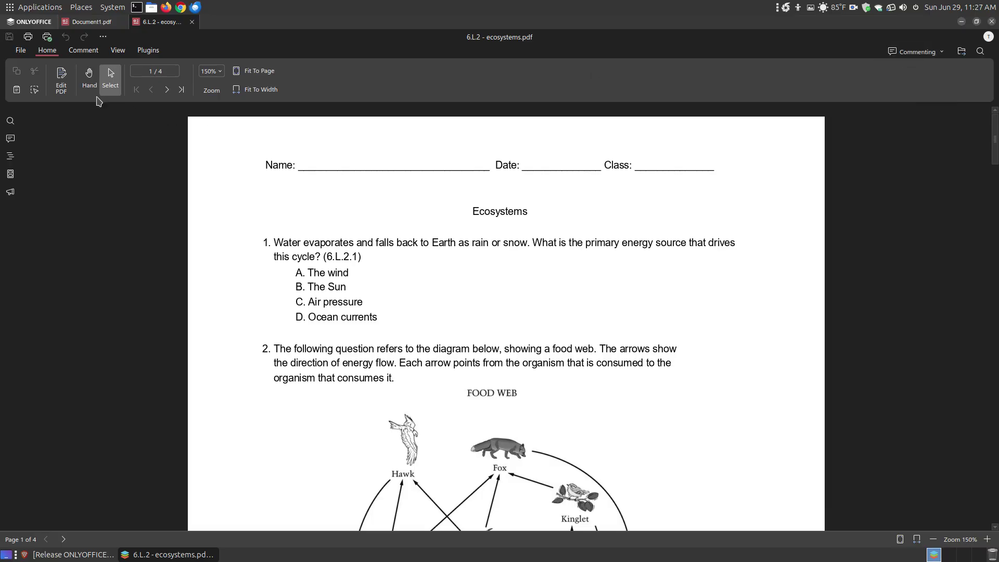
# Switch the ecosystems PDF to editing, rotate the first page right, then back left to upright.
pyautogui.click(61, 79)
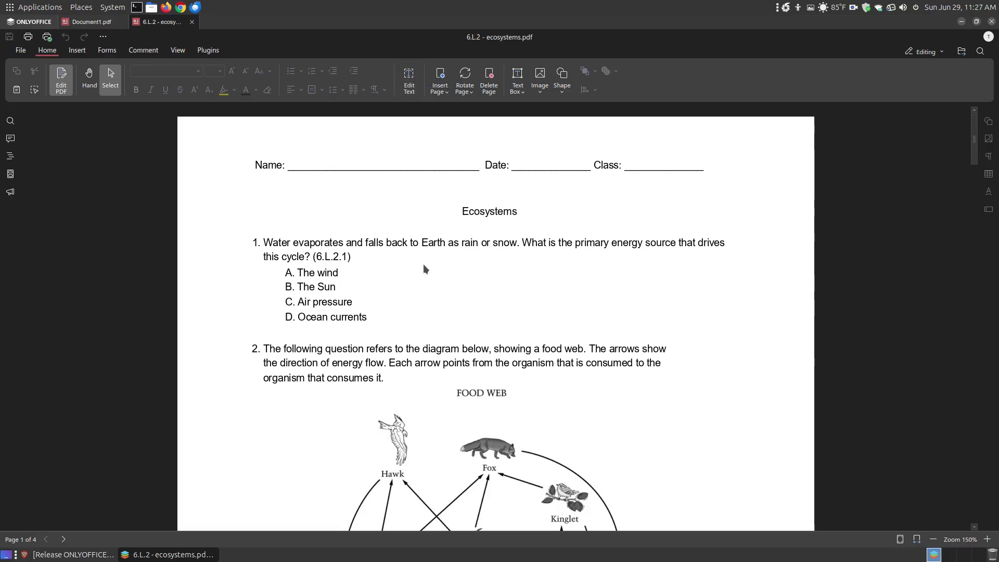
pyautogui.click(464, 90)
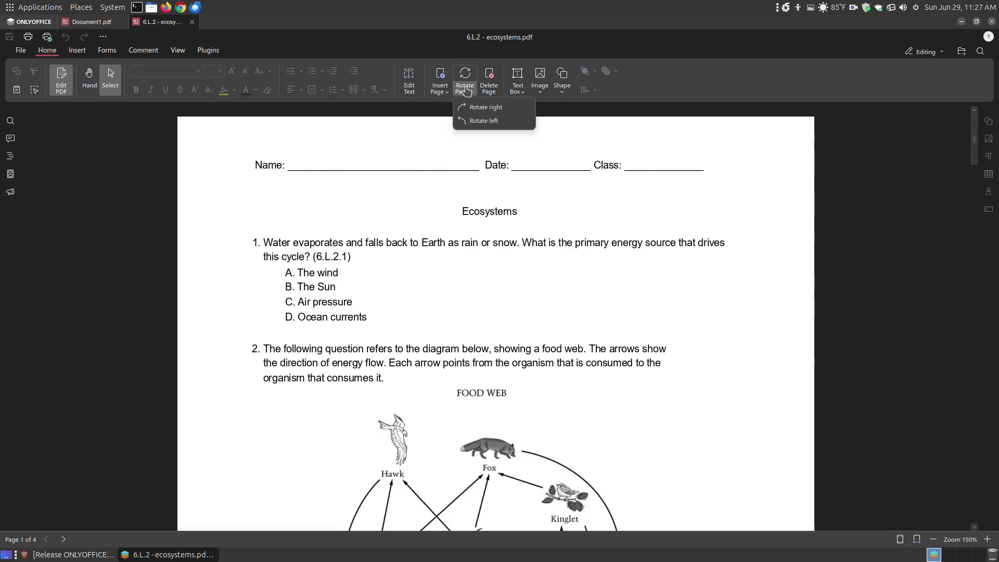
pyautogui.click(479, 108)
pyautogui.click(465, 89)
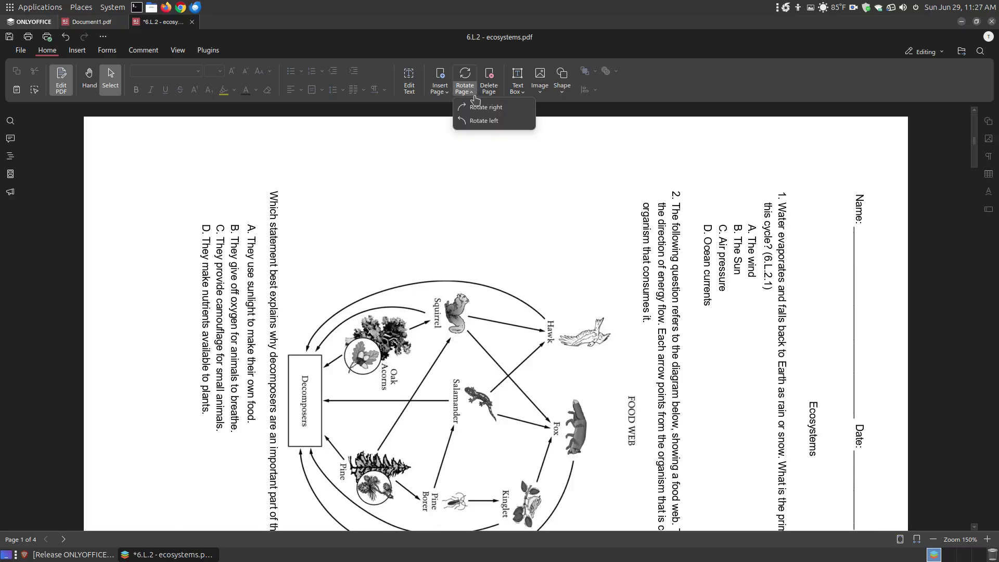
pyautogui.click(482, 120)
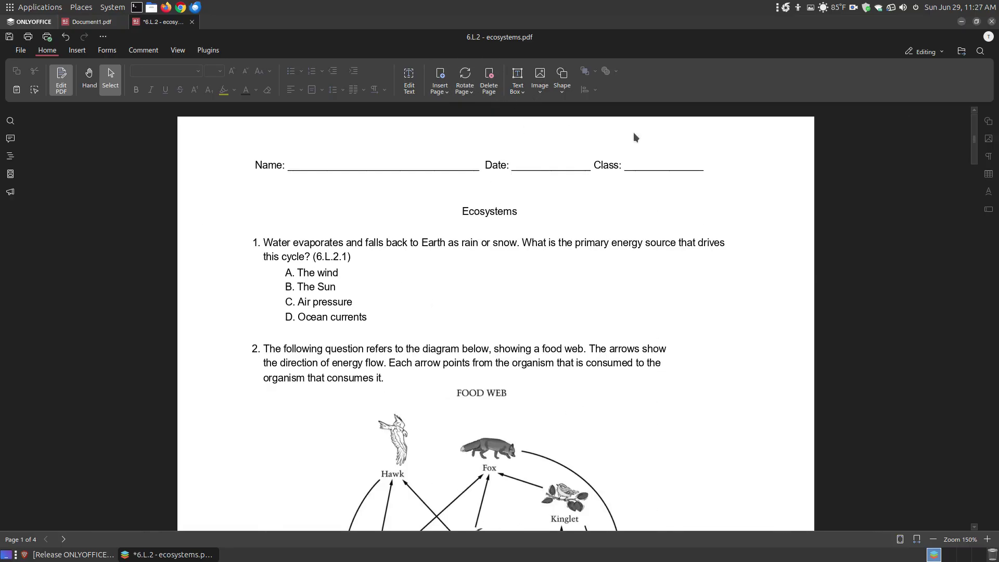
pyautogui.moveTo(976, 141); pyautogui.dragTo(966, 463)
pyautogui.scroll(-6, 526, 338)
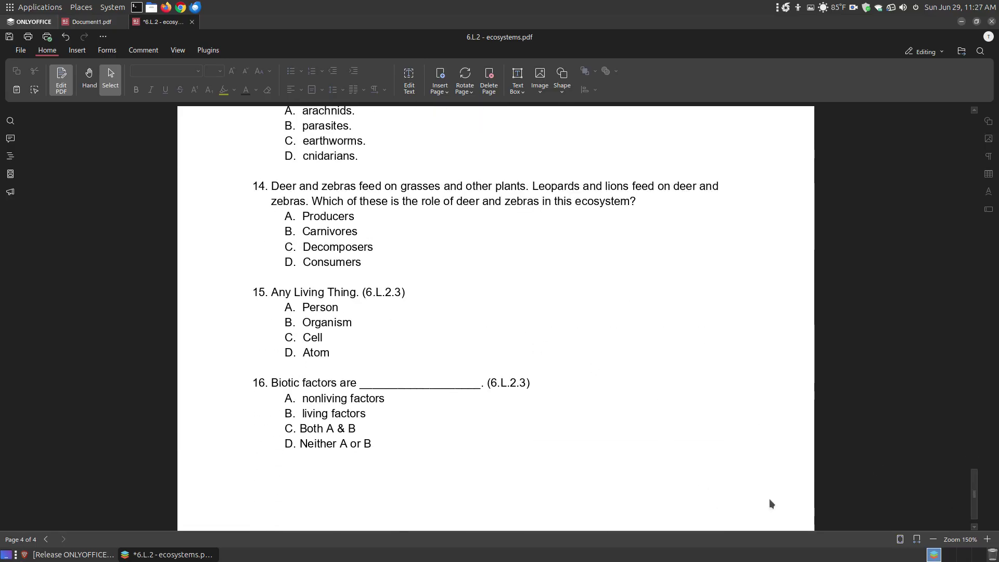
pyautogui.click(488, 80)
pyautogui.moveTo(971, 509); pyautogui.dragTo(962, 558)
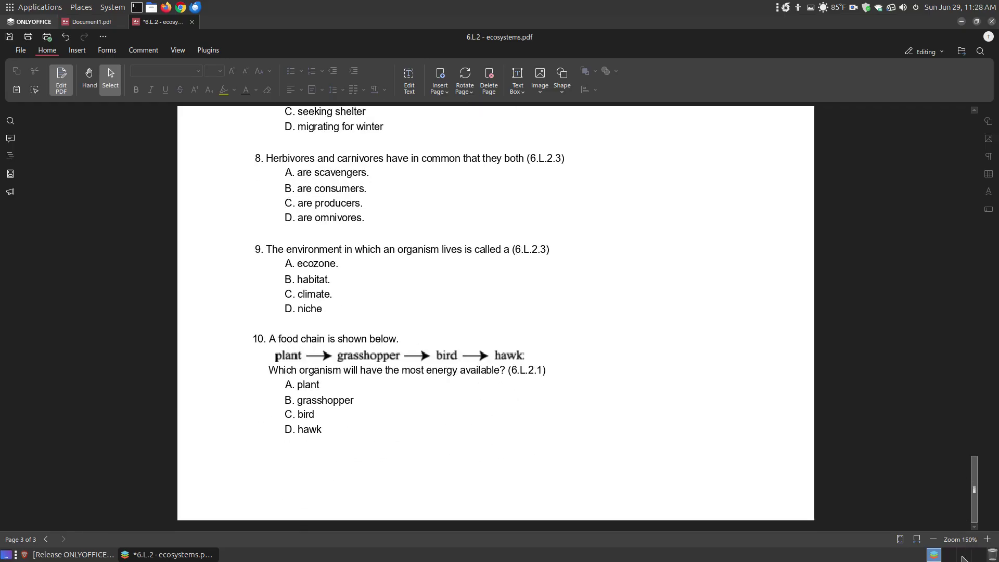
pyautogui.click(66, 37)
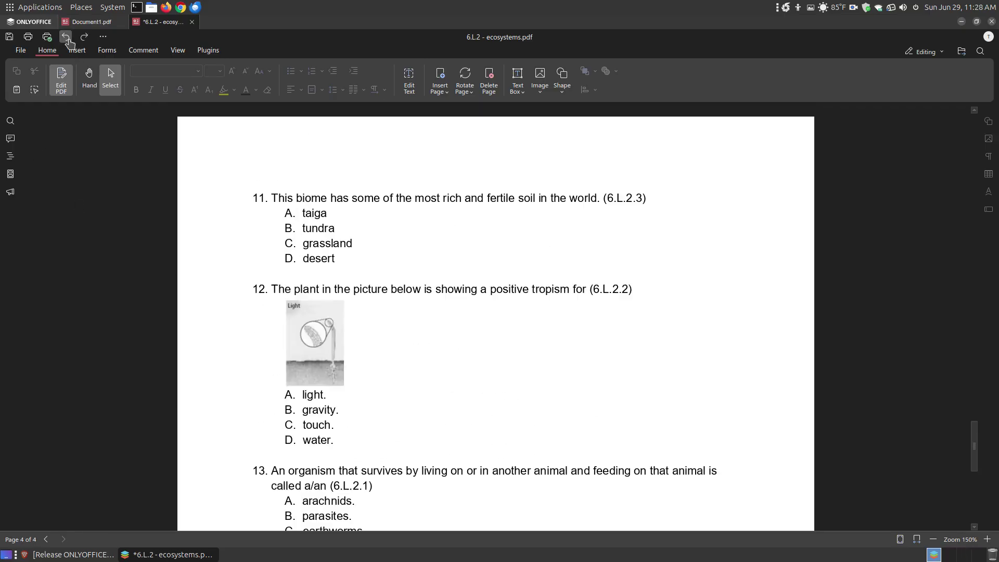
pyautogui.moveTo(971, 444); pyautogui.dragTo(989, 130)
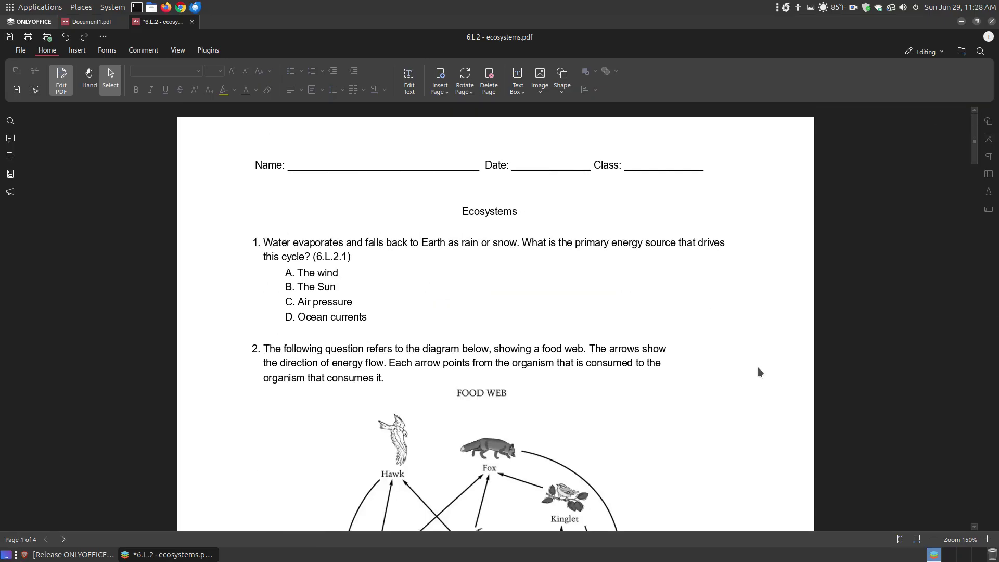
pyautogui.click(518, 83)
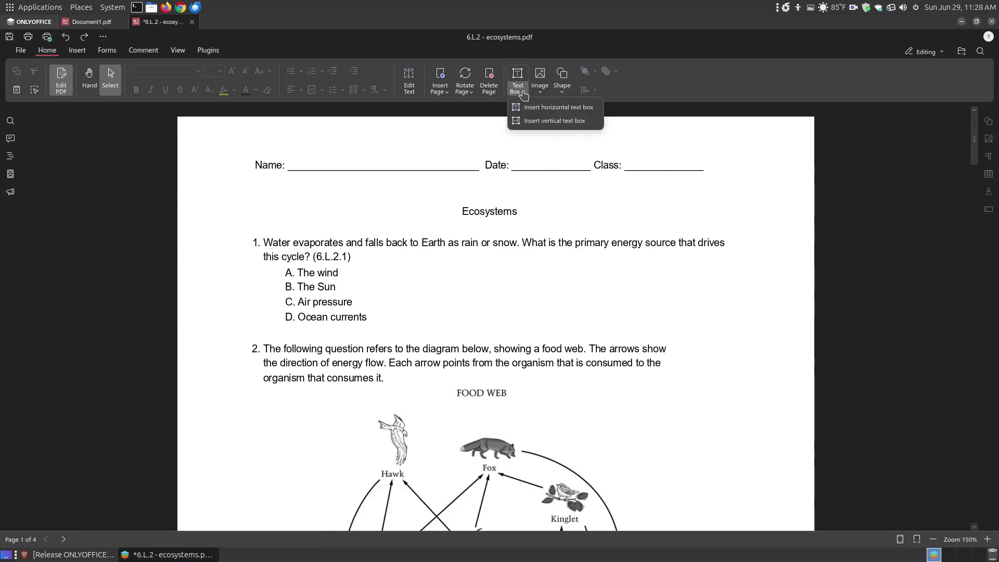
pyautogui.click(549, 108)
pyautogui.click(518, 87)
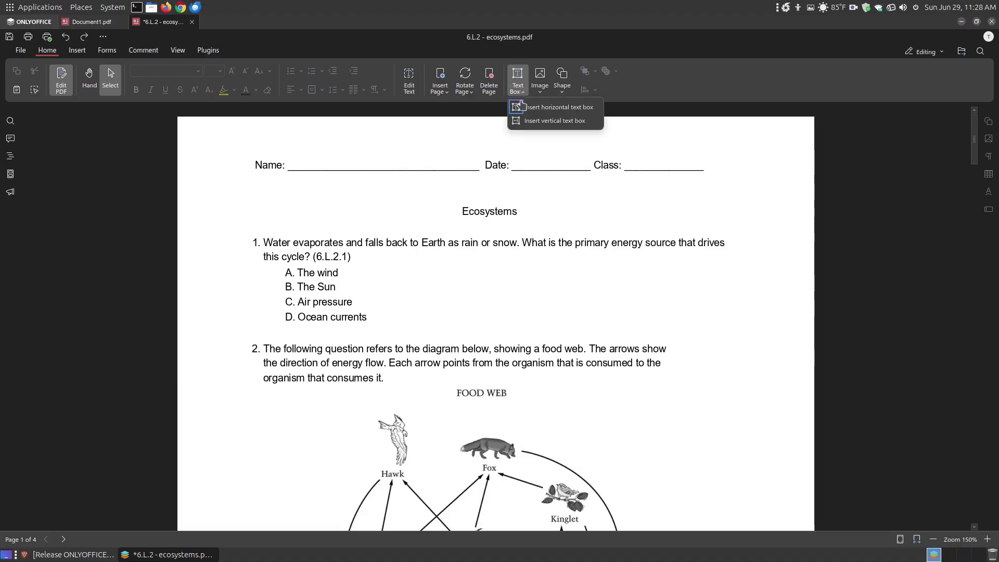
pyautogui.click(517, 110)
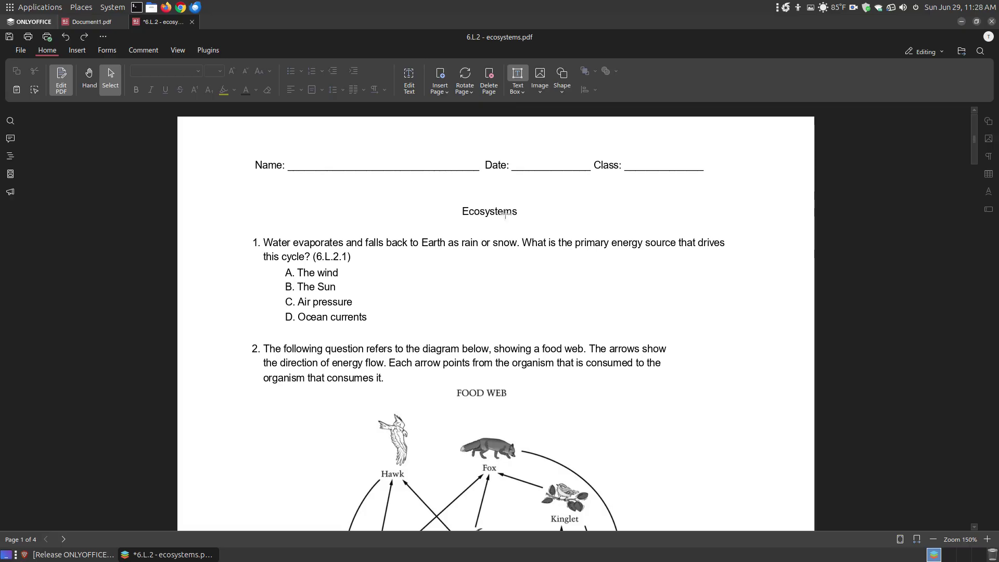
pyautogui.click(254, 196)
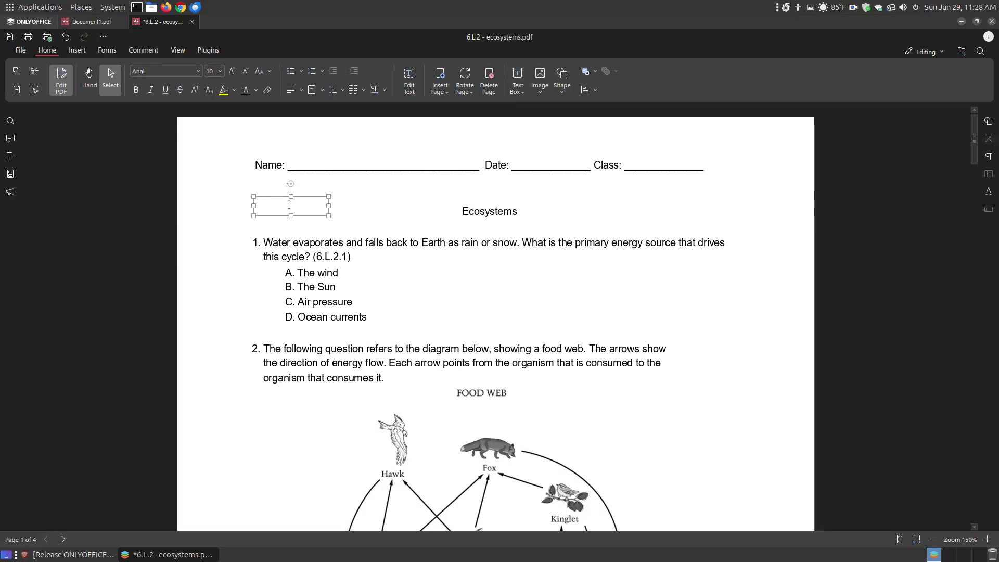
pyautogui.moveTo(325, 204); pyautogui.dragTo(438, 205)
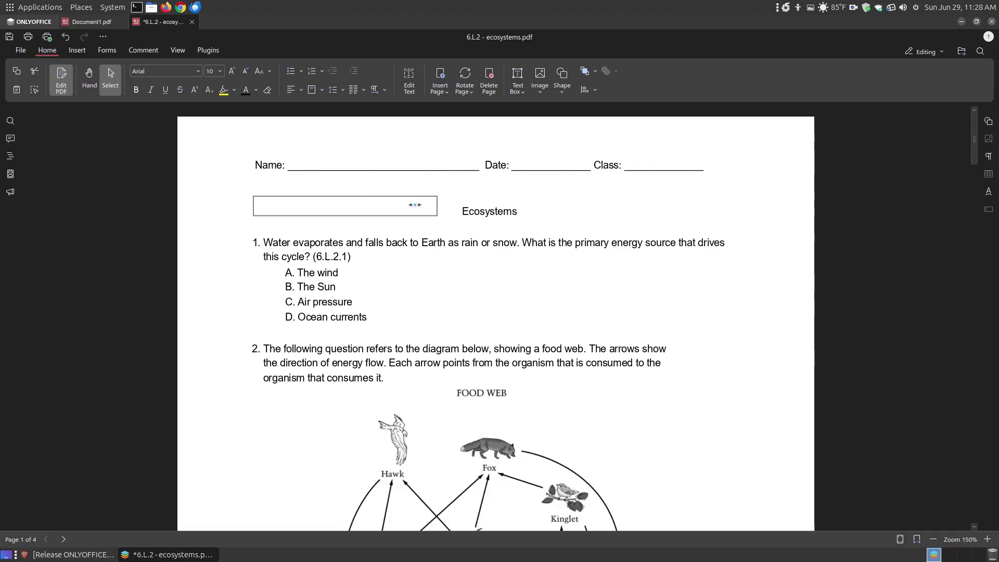
pyautogui.click(283, 207)
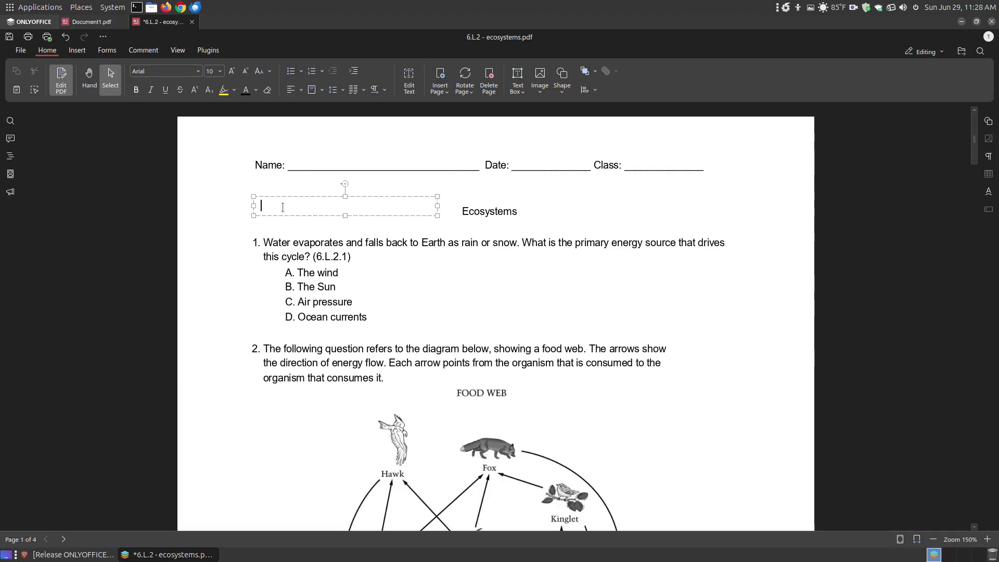
pyautogui.write('Read carefully')
pyautogui.moveTo(354, 196); pyautogui.dragTo(641, 185)
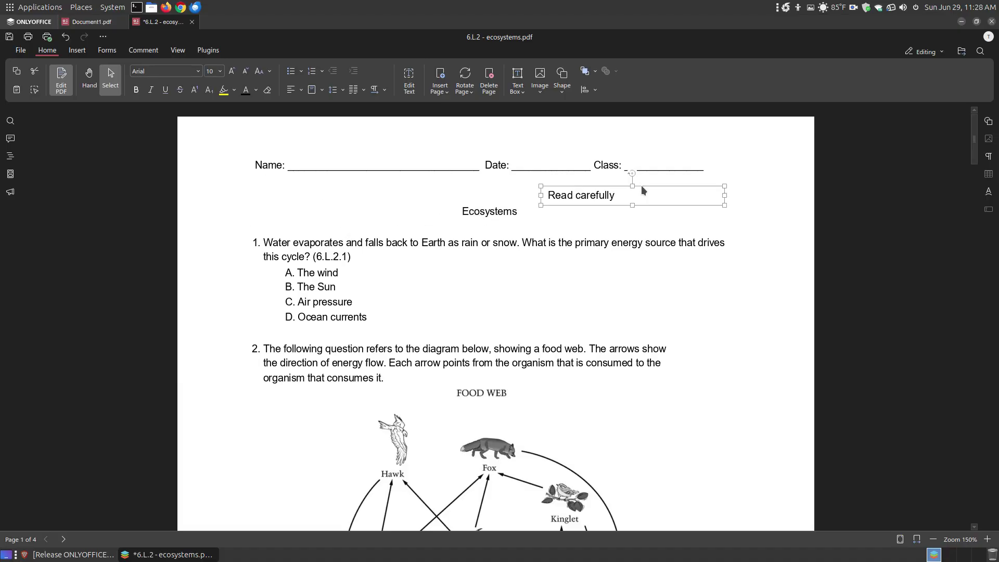
pyautogui.moveTo(727, 204); pyautogui.dragTo(638, 205)
pyautogui.press('Delete')
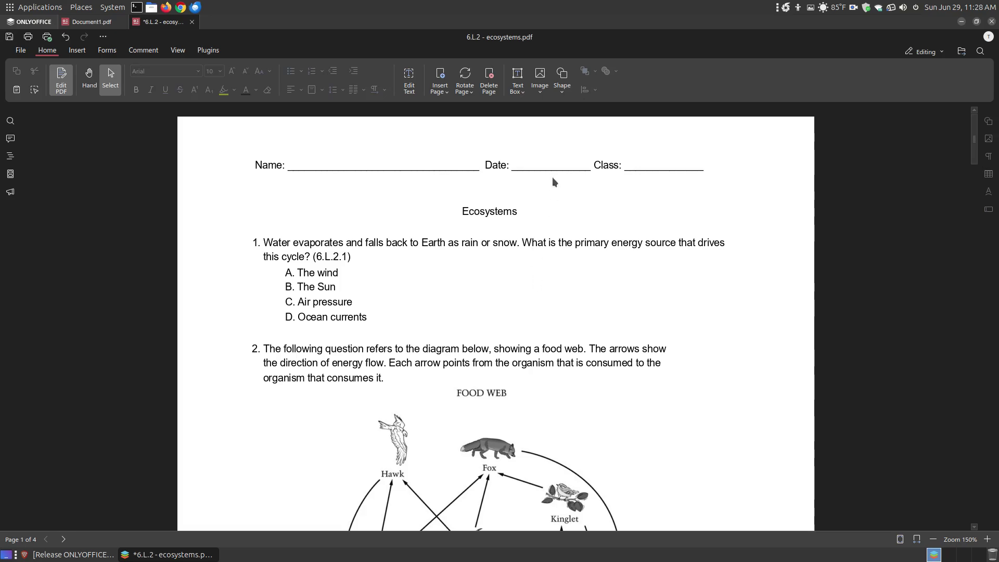
pyautogui.click(541, 86)
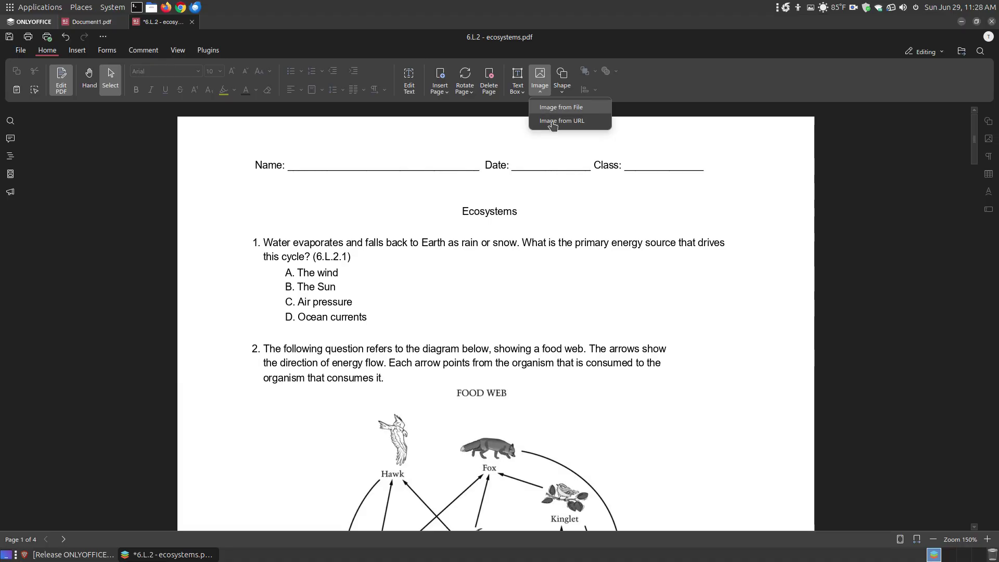
pyautogui.click(554, 107)
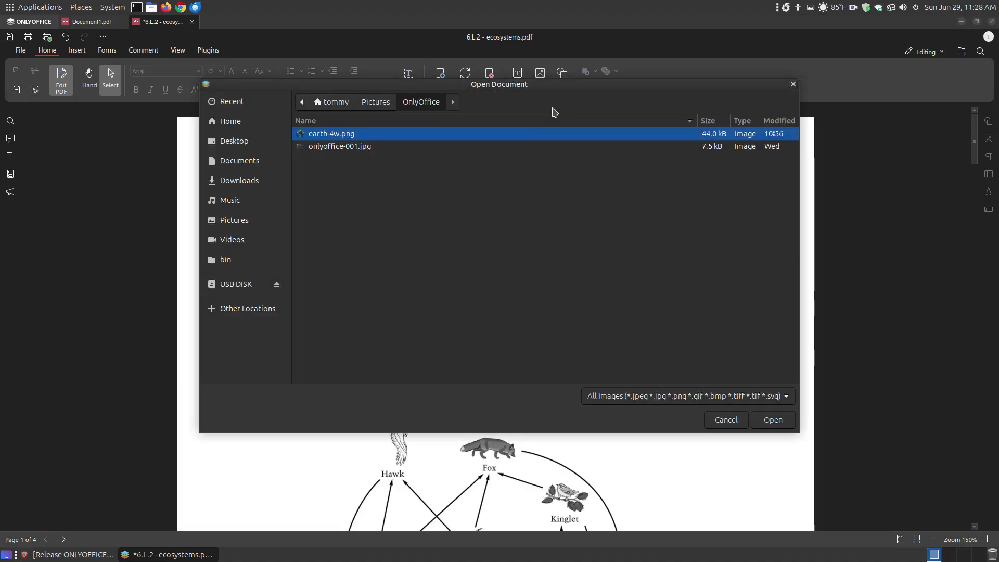
pyautogui.click(769, 420)
pyautogui.moveTo(470, 290); pyautogui.dragTo(558, 283)
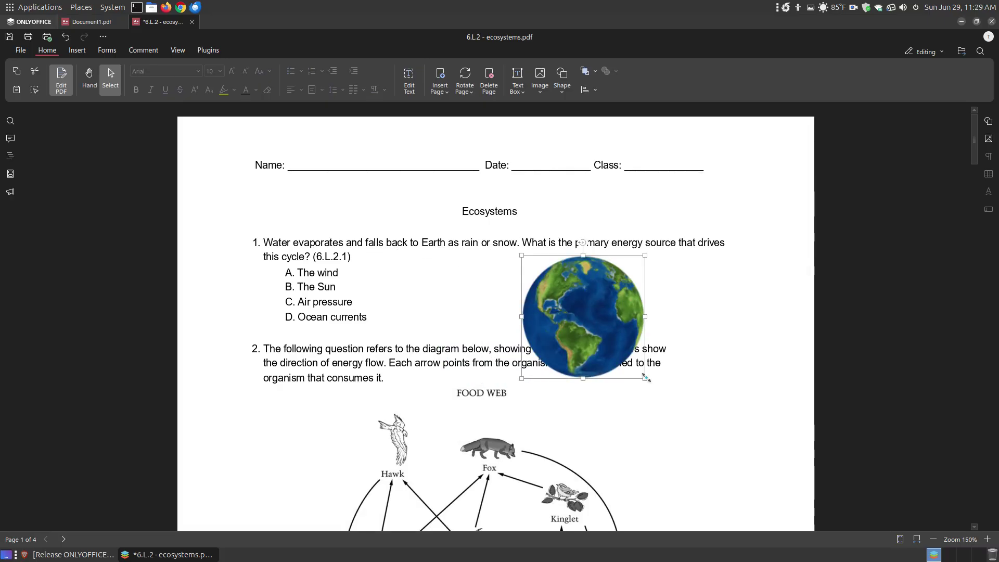
pyautogui.moveTo(645, 379); pyautogui.dragTo(477, 284)
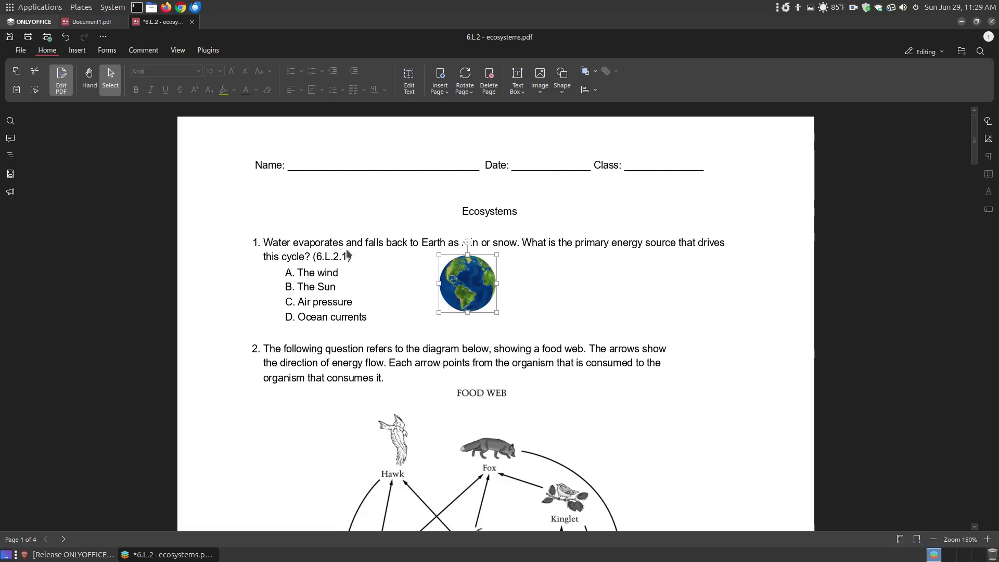
pyautogui.moveTo(488, 280); pyautogui.dragTo(488, 288)
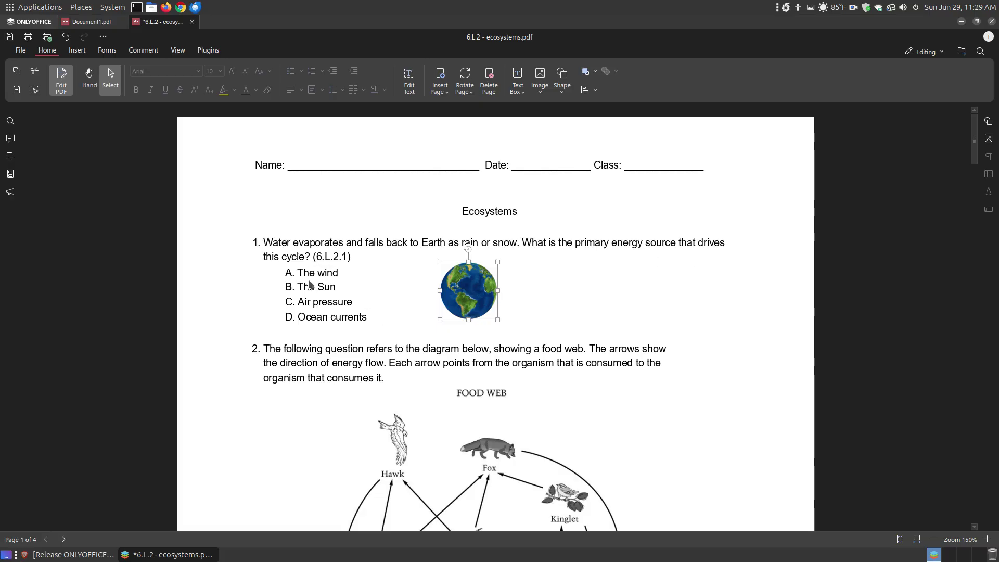
pyautogui.moveTo(493, 292); pyautogui.dragTo(573, 292)
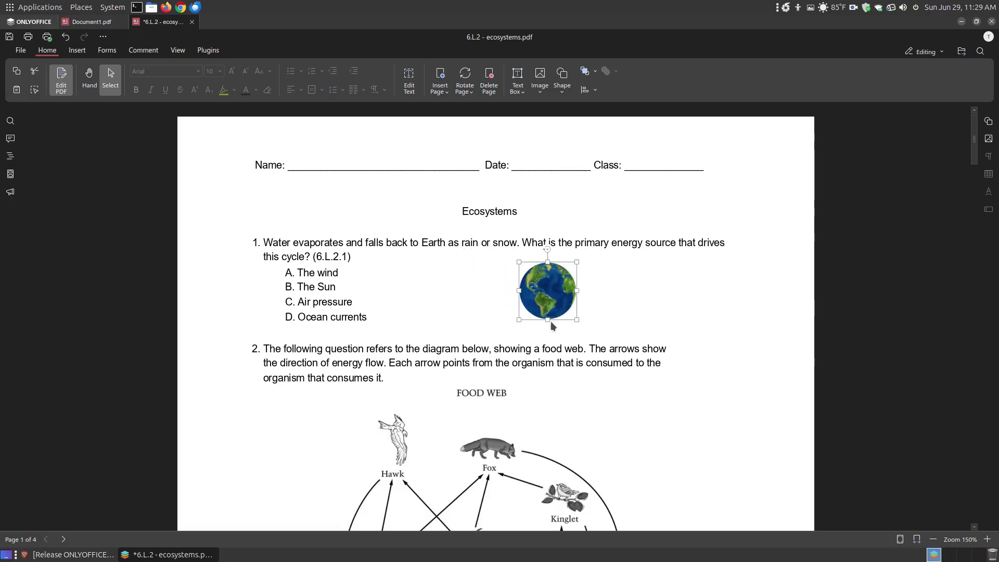
pyautogui.press('Delete')
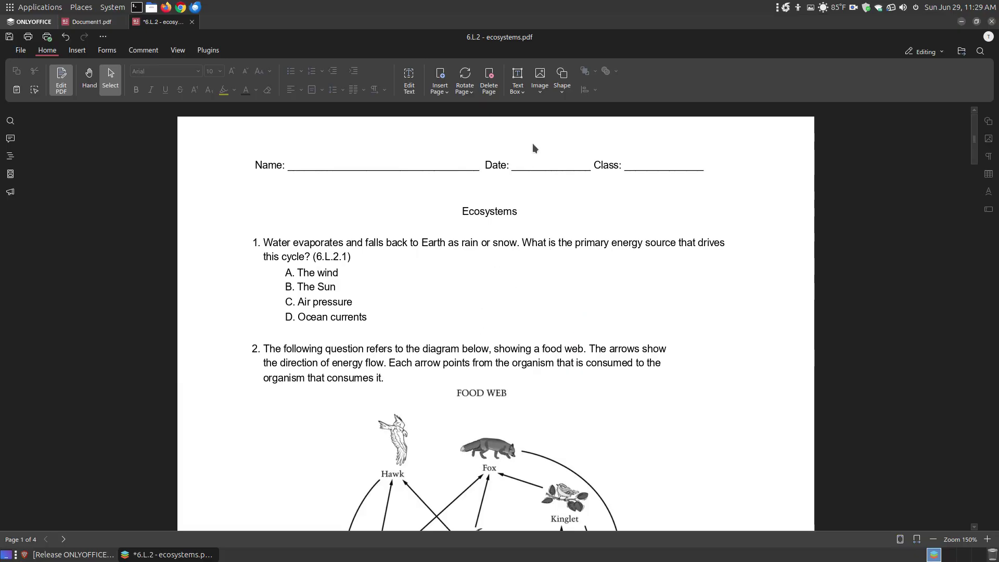
pyautogui.click(562, 81)
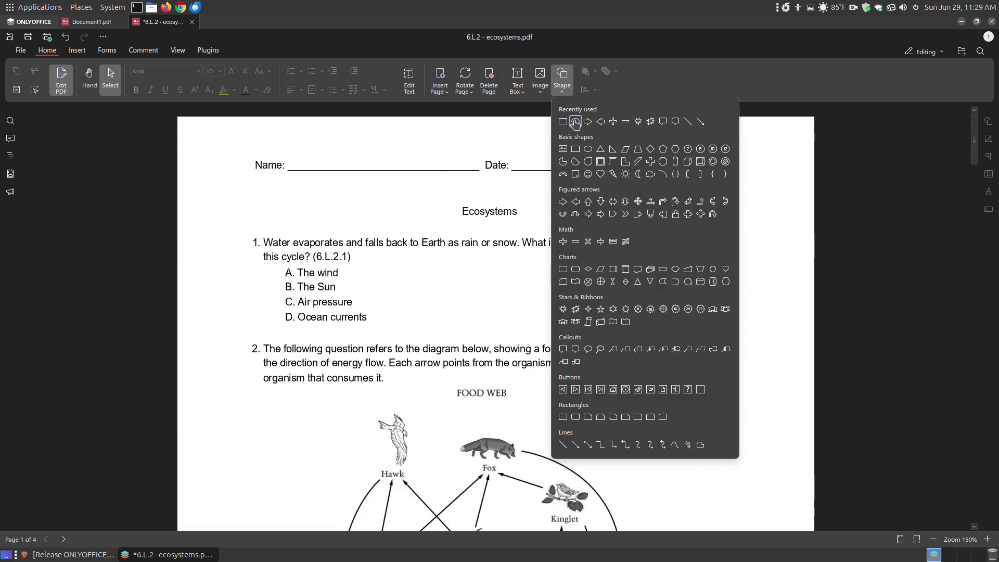
pyautogui.click(589, 122)
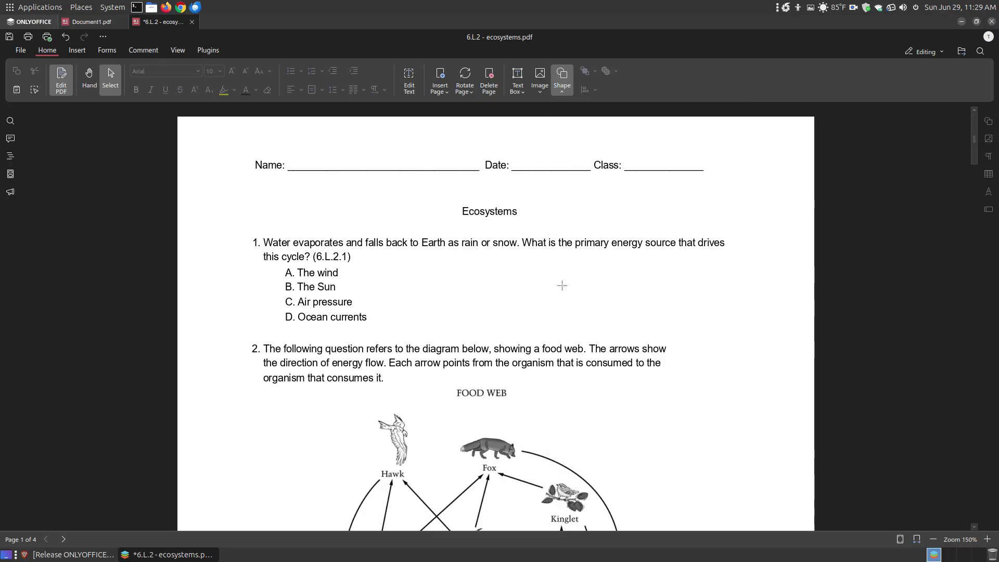
pyautogui.click(381, 207)
pyautogui.moveTo(433, 223); pyautogui.dragTo(415, 207)
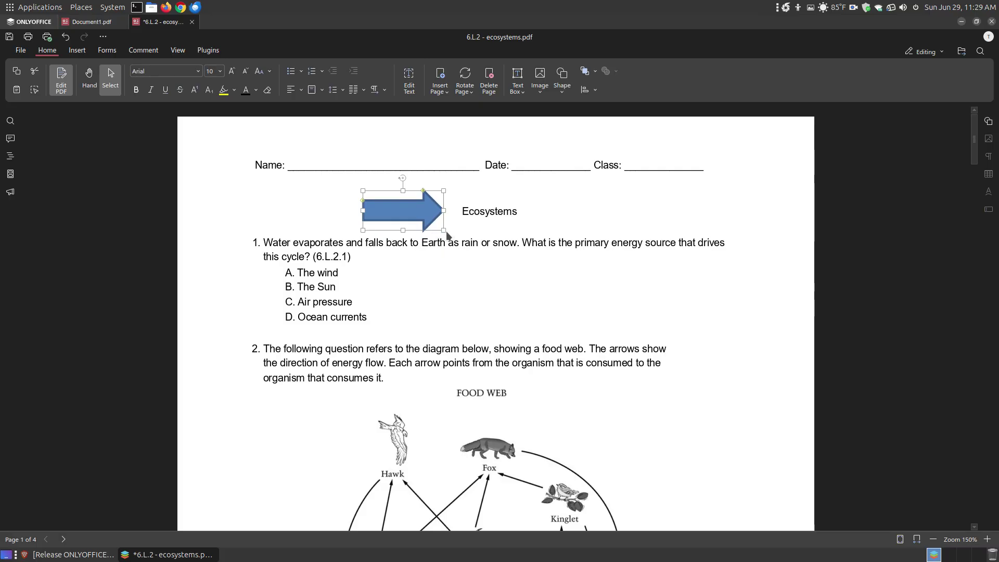
pyautogui.moveTo(445, 230); pyautogui.dragTo(261, 289)
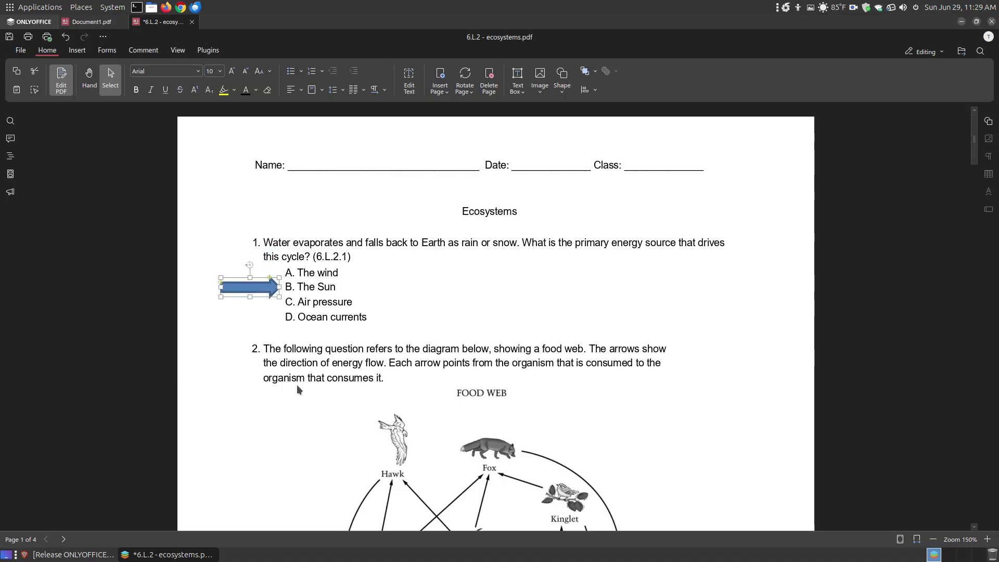
pyautogui.press('Delete')
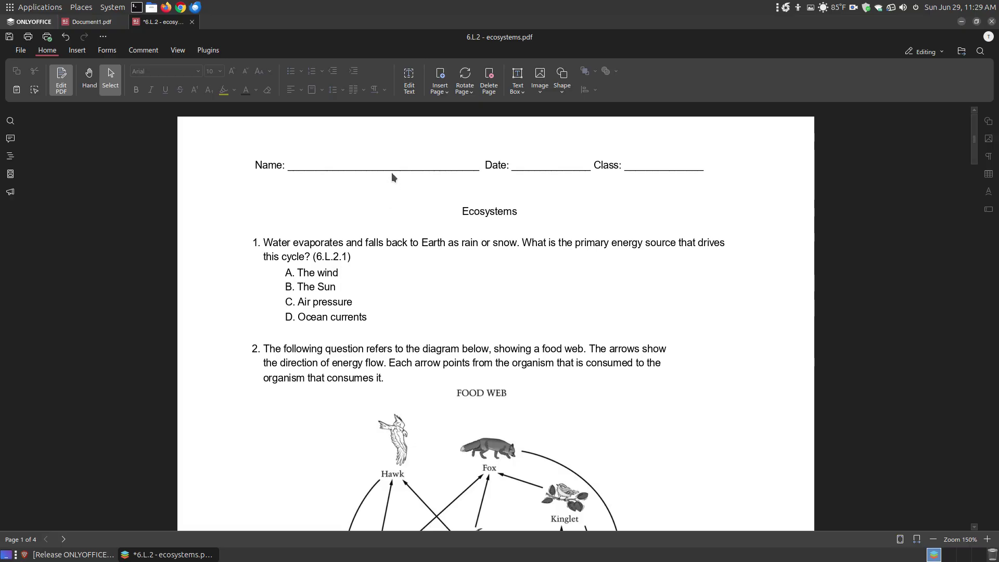
# Enable text editing and change the last digit of question 1's standard code to 3, then 1, keeping Arial.
pyautogui.click(411, 83)
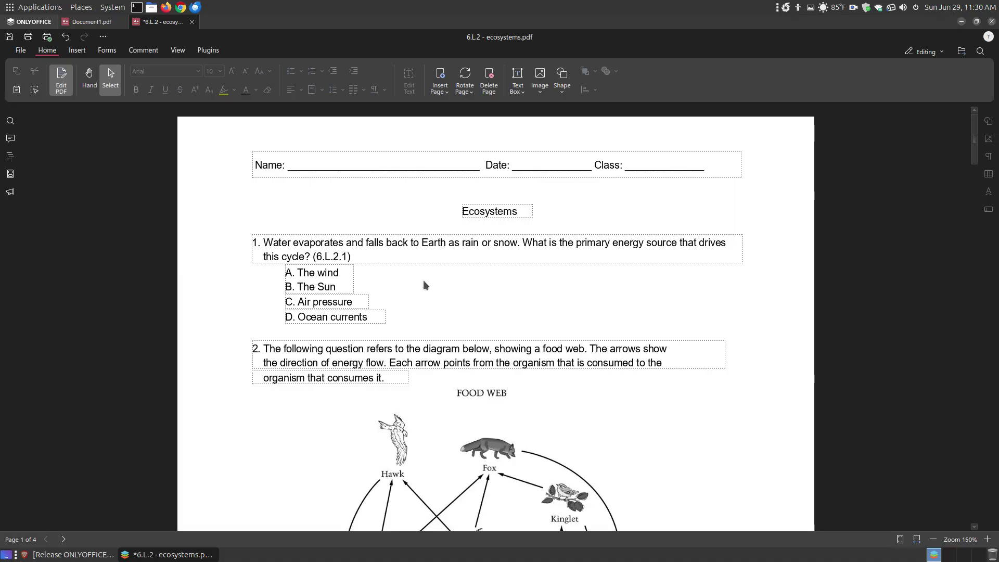
pyautogui.click(345, 256)
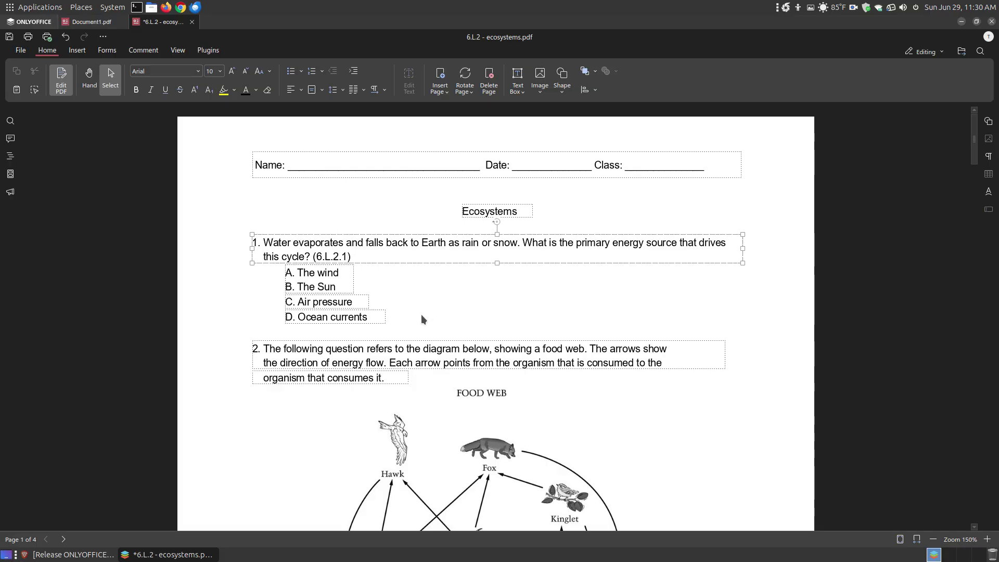
pyautogui.press('BackSpace')
pyautogui.write('3')
pyautogui.click(198, 71)
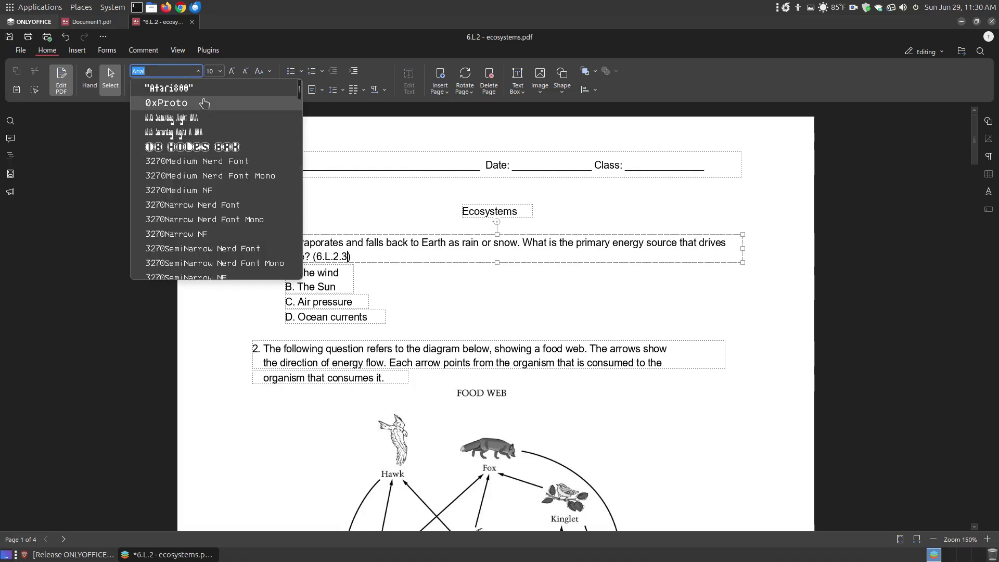
pyautogui.click(198, 71)
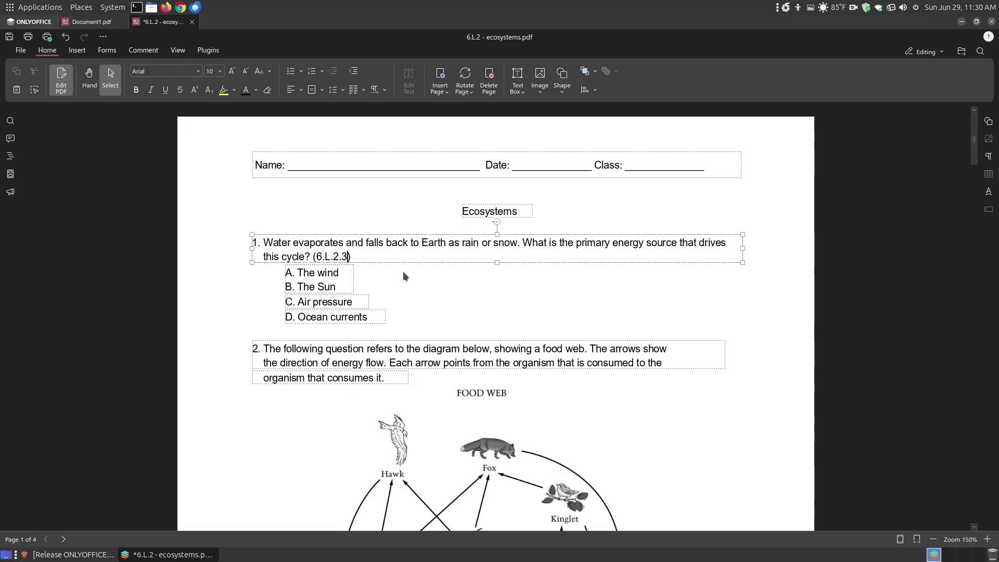
pyautogui.press('BackSpace')
pyautogui.write('1')
# Change answer B from 'The Sun' to 'The sun' with a lowercase s.
pyautogui.click(318, 286)
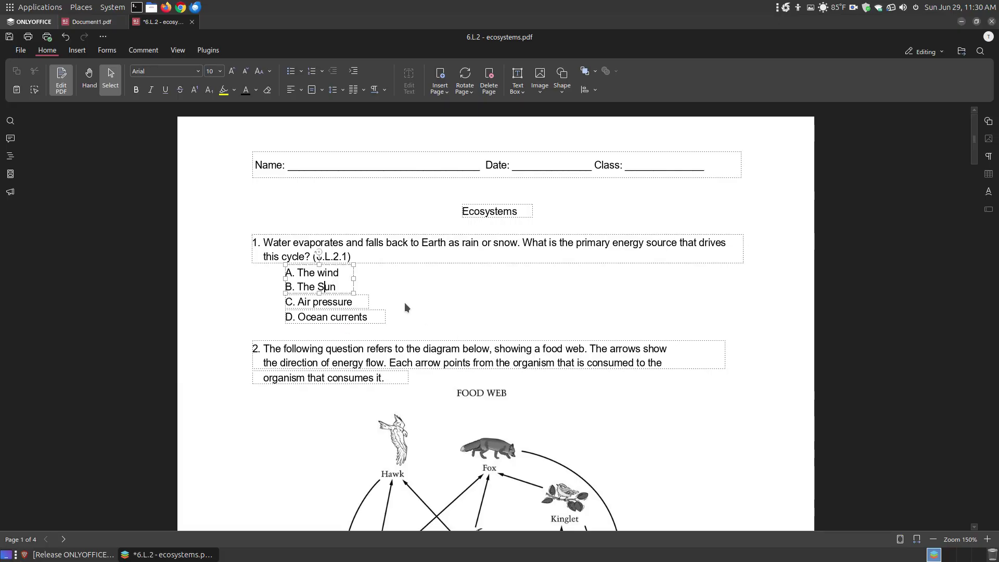
pyautogui.press('BackSpace')
pyautogui.write('s')
pyautogui.click(225, 297)
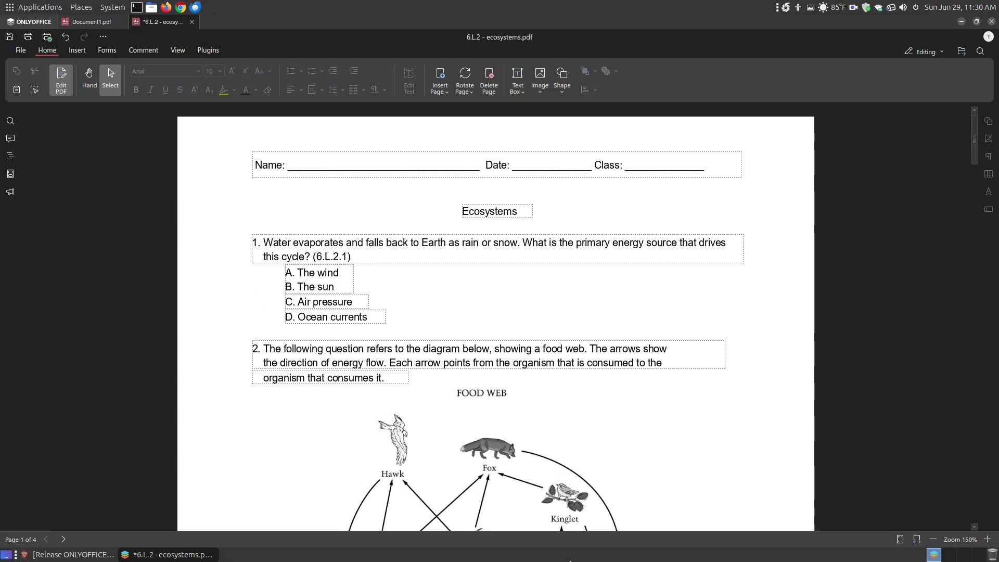
pyautogui.scroll(-4, 529, 242)
pyautogui.scroll(-4, 525, 244)
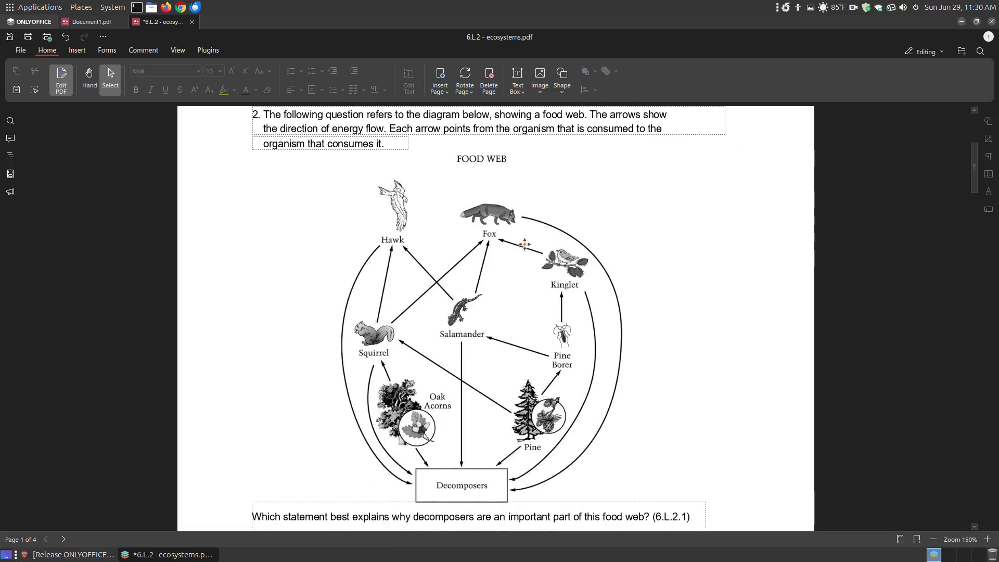
pyautogui.click(492, 233)
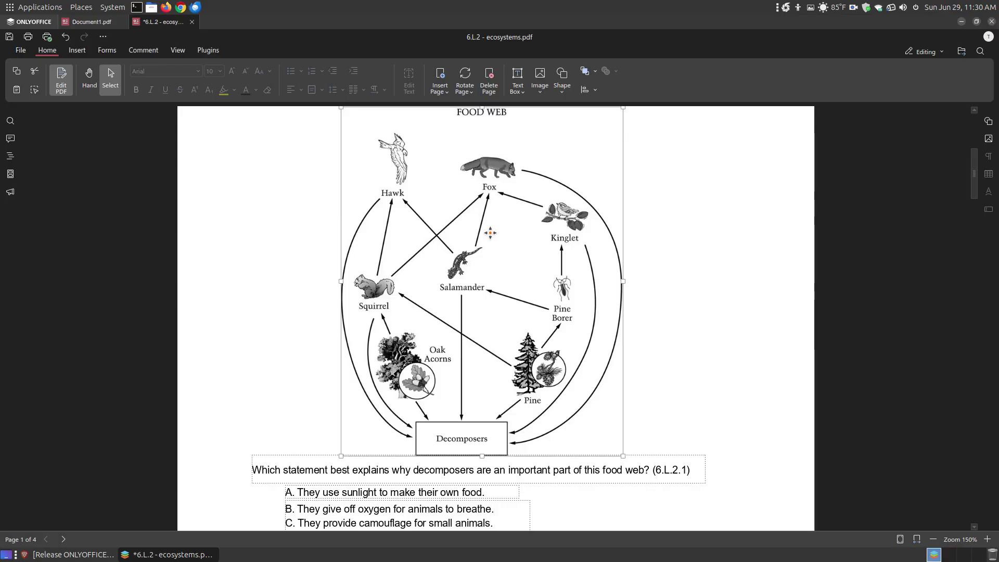
pyautogui.scroll(-8, 493, 233)
pyautogui.scroll(-9, 484, 218)
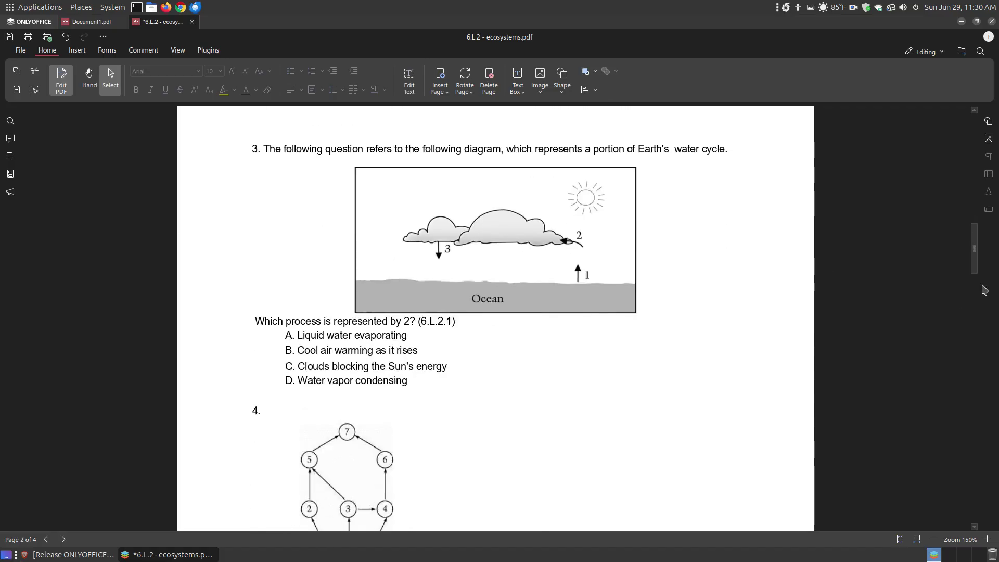
pyautogui.moveTo(975, 237); pyautogui.dragTo(963, 124)
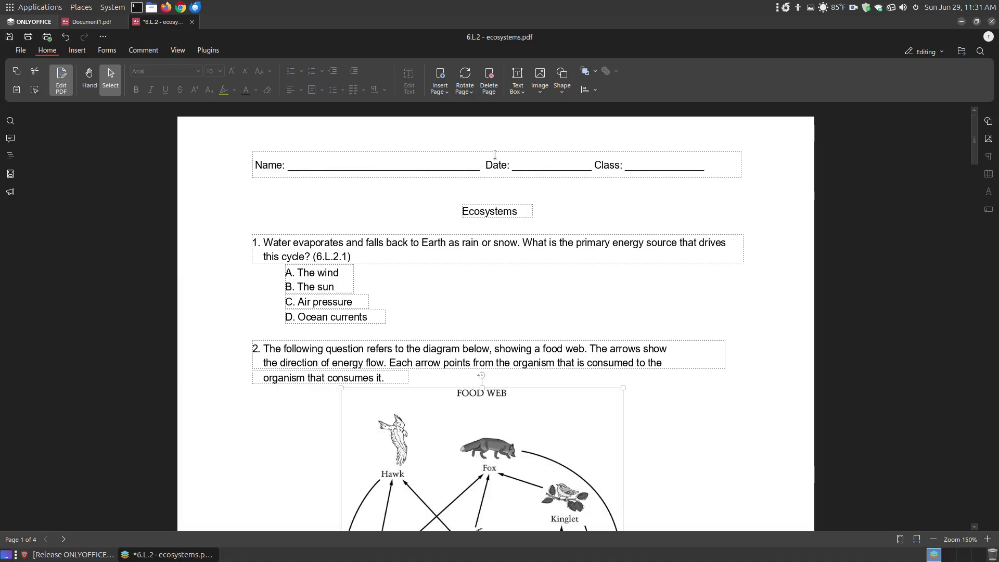
pyautogui.click(234, 182)
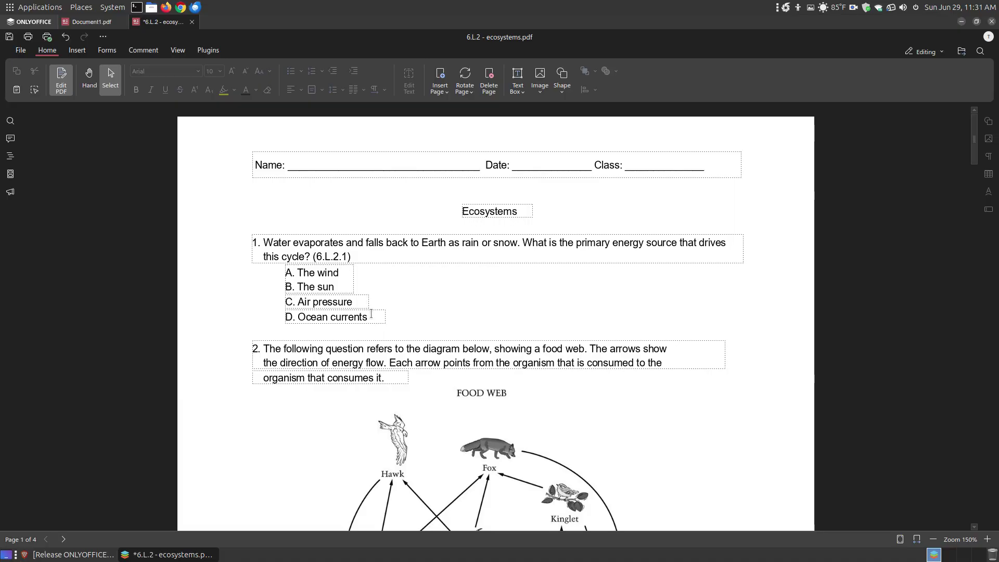
pyautogui.click(517, 211)
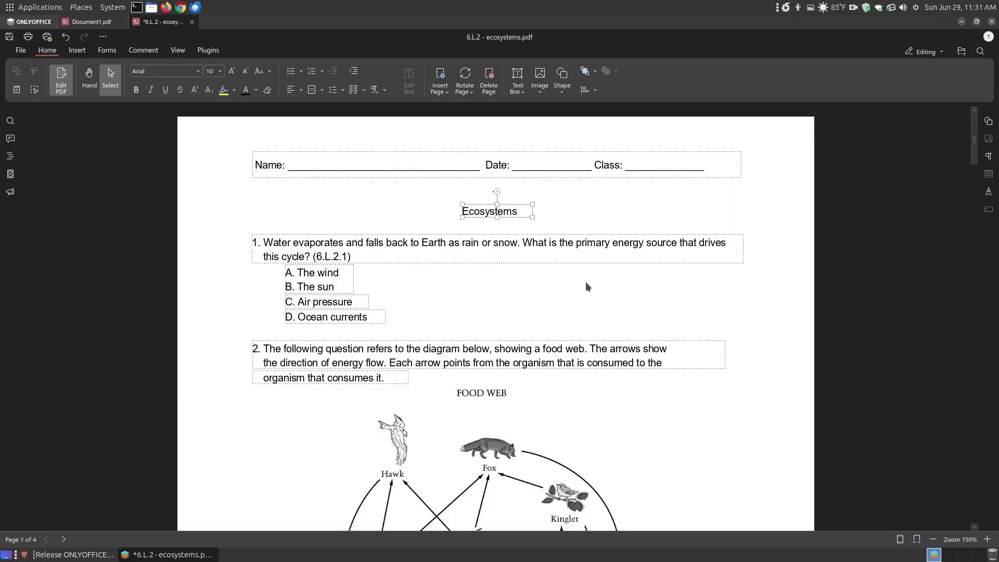
pyautogui.press('BackSpace')
pyautogui.press('BackSpace')
pyautogui.write('s')
pyautogui.click(401, 189)
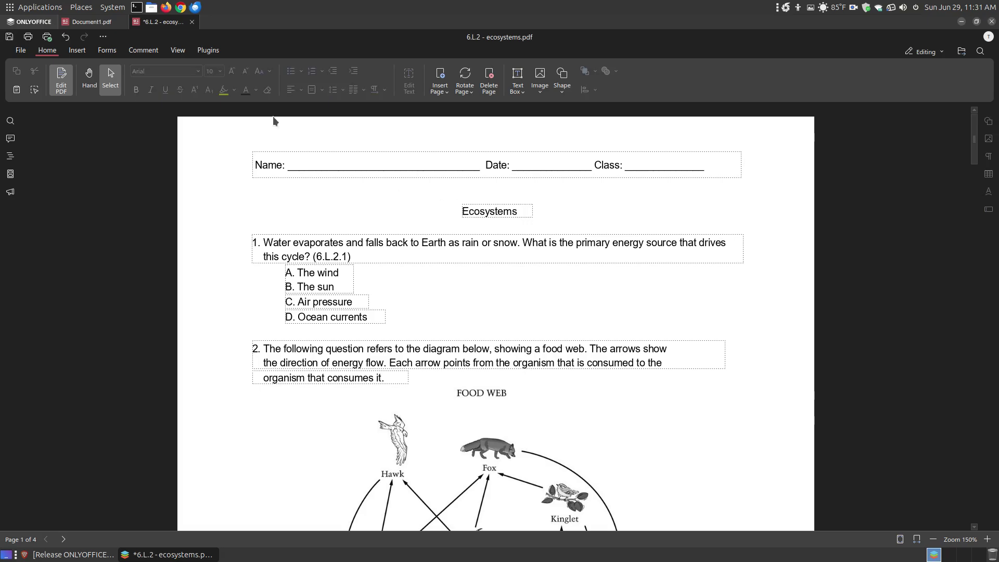
# Save the quiz, close it, and reopen 6.L.2 - ecosystems.pdf from recent files.
pyautogui.click(9, 37)
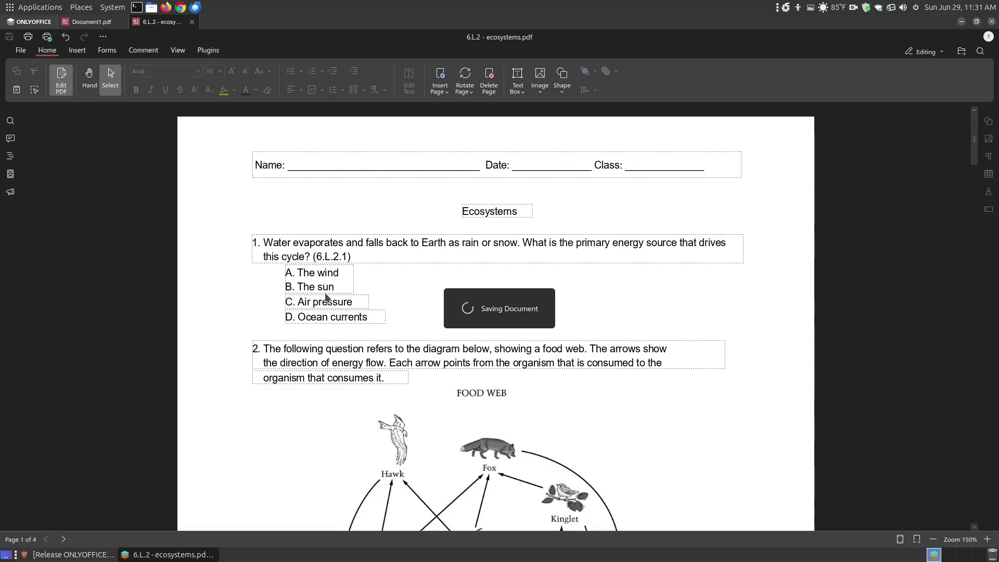
pyautogui.click(22, 51)
pyautogui.click(52, 267)
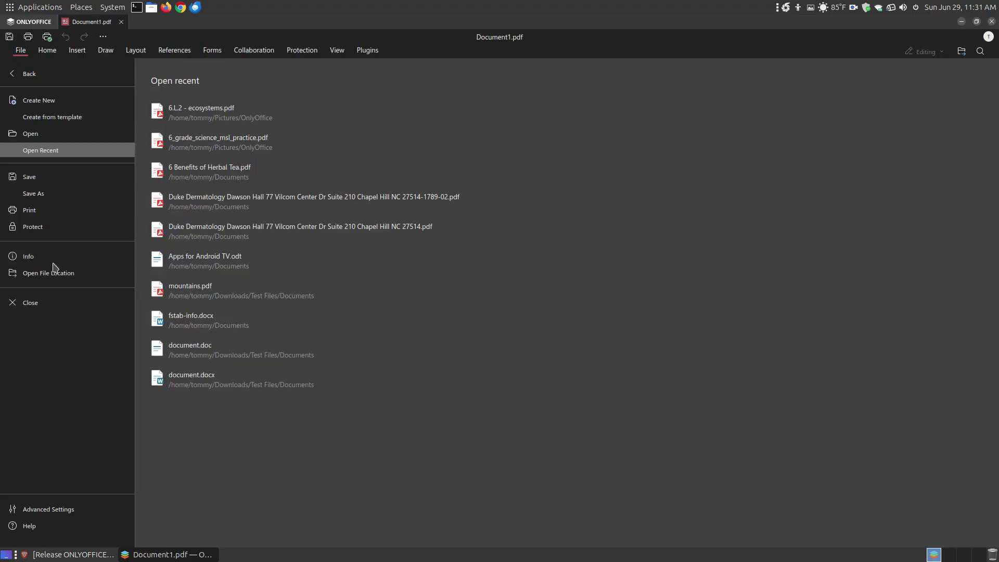
pyautogui.click(200, 115)
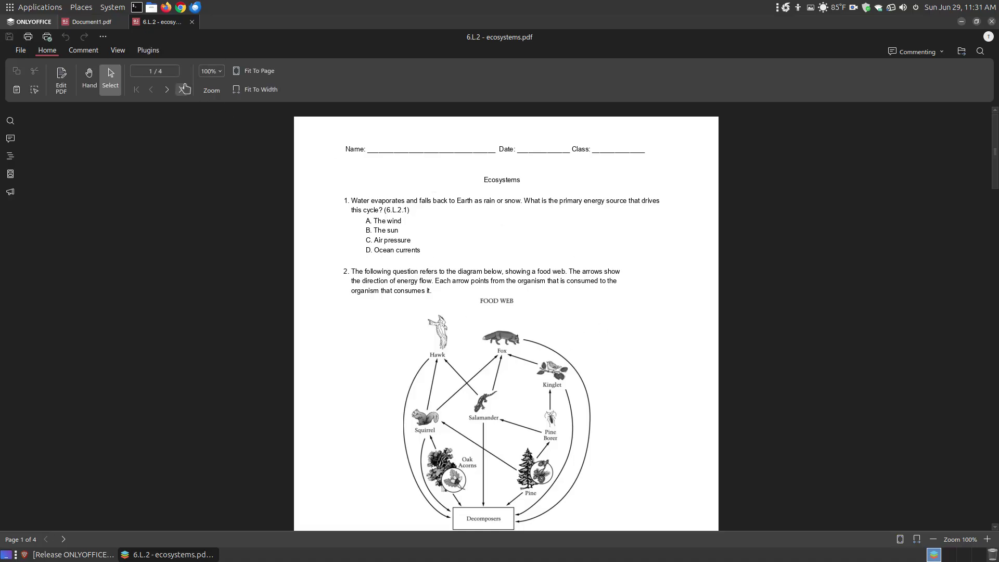
# Set the page zoom to 150% and minimize the editor to the desktop.
pyautogui.click(214, 72)
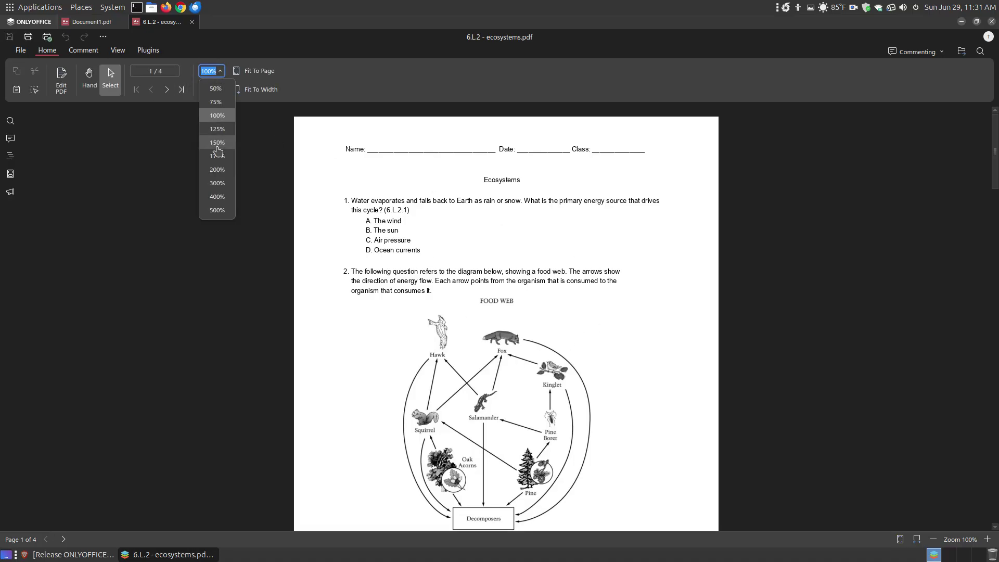
pyautogui.click(217, 146)
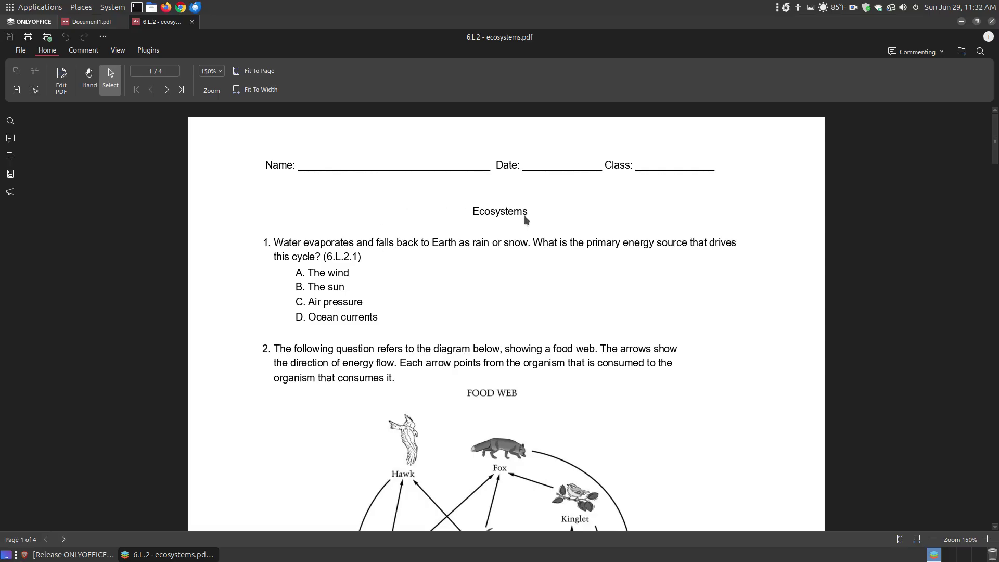
pyautogui.click(962, 22)
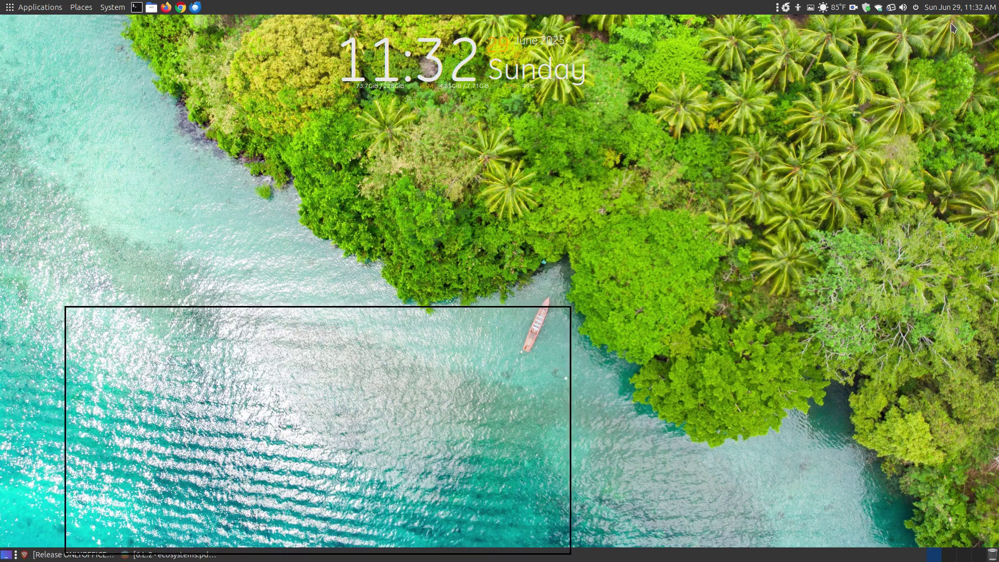